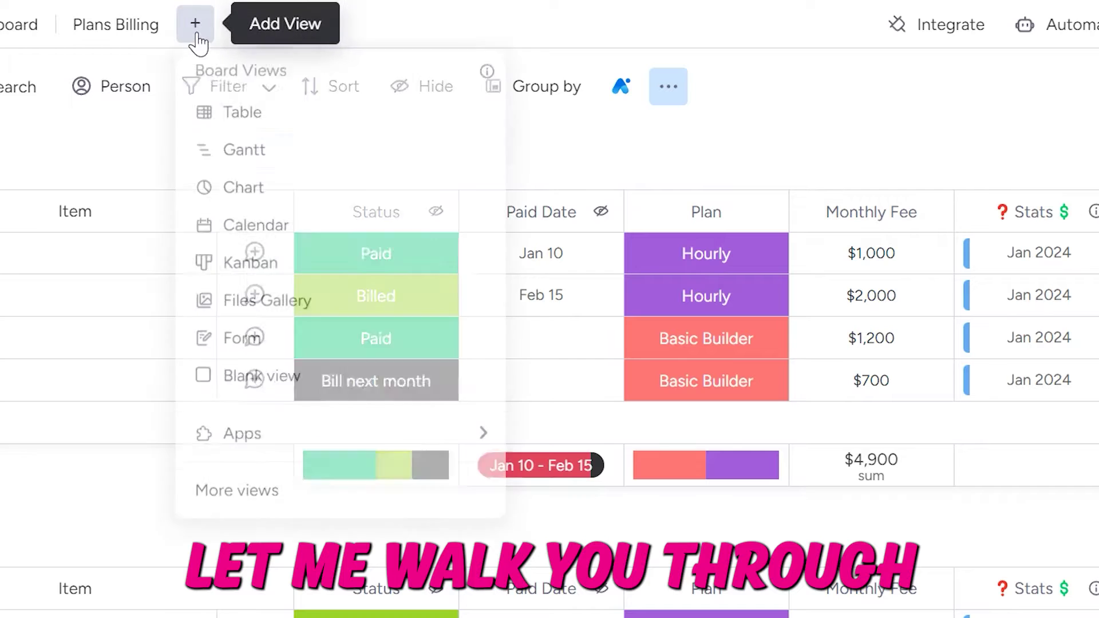
Create a blank view on the Billings board and add a Chart widget to it
{"action": "left_click", "coordinate": [252, 377]}
{"action": "left_click", "coordinate": [226, 162]}
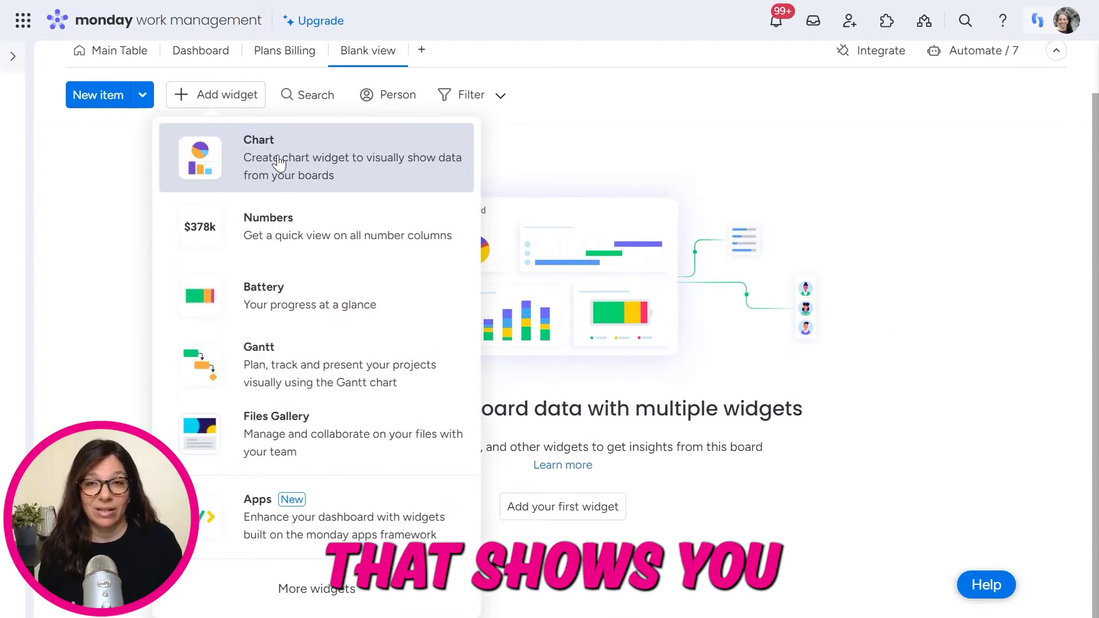
{"action": "left_click", "coordinate": [279, 163]}
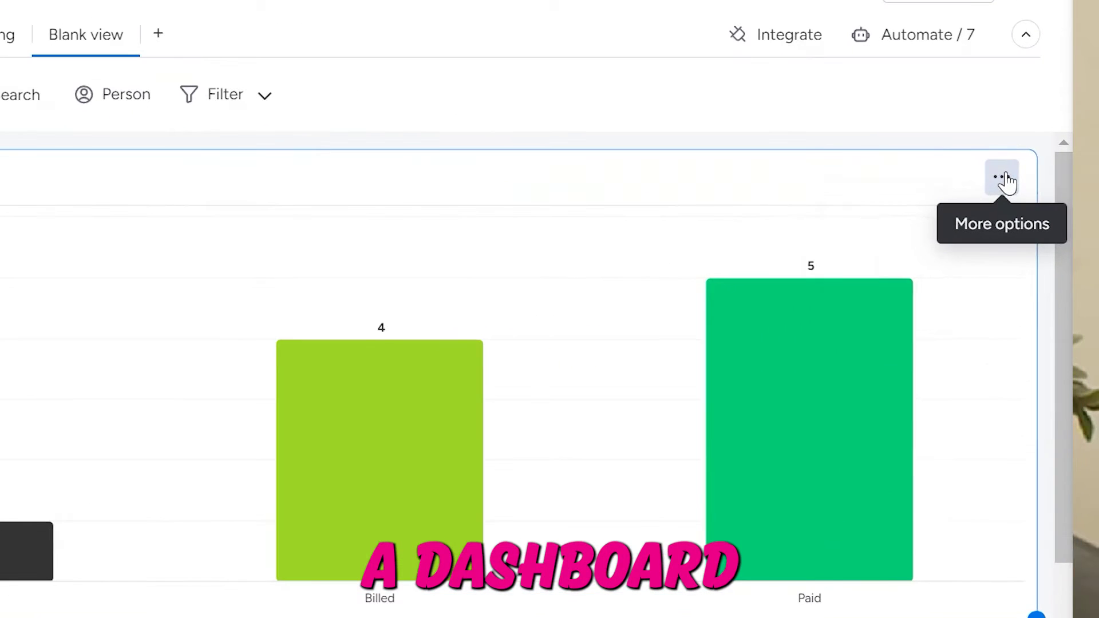
Open the chart in full screen and set its X Axis column to Group
{"action": "left_click", "coordinate": [1003, 179]}
{"action": "left_click", "coordinate": [937, 232]}
{"action": "scroll", "coordinate": [926, 299], "scroll_direction": "down", "scroll_amount": 5}
{"action": "left_click", "coordinate": [916, 291]}
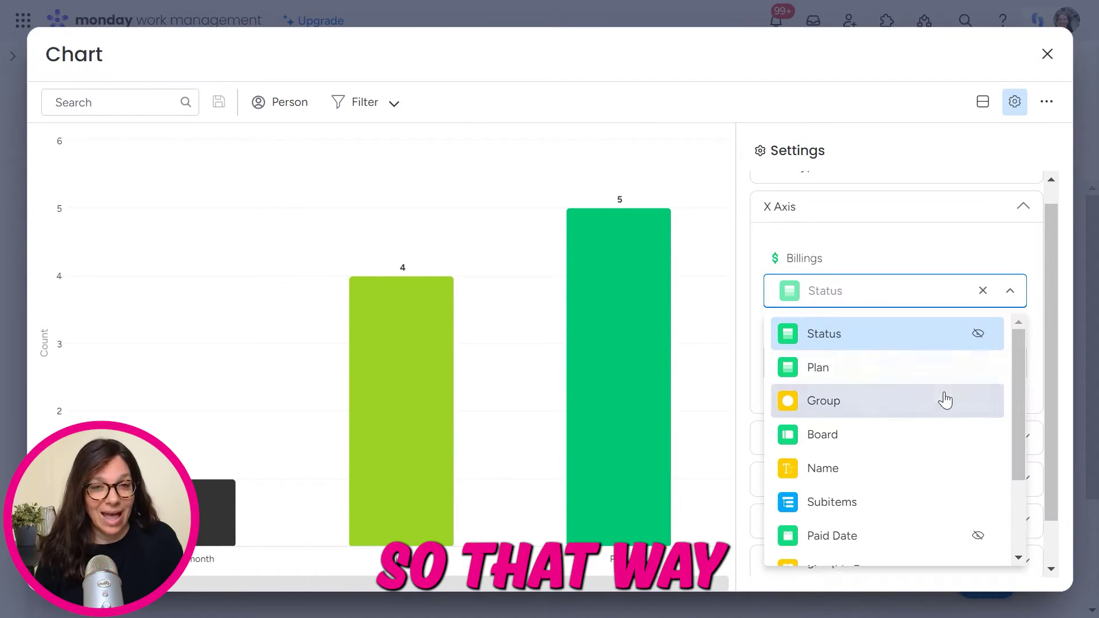
{"action": "left_click", "coordinate": [825, 401]}
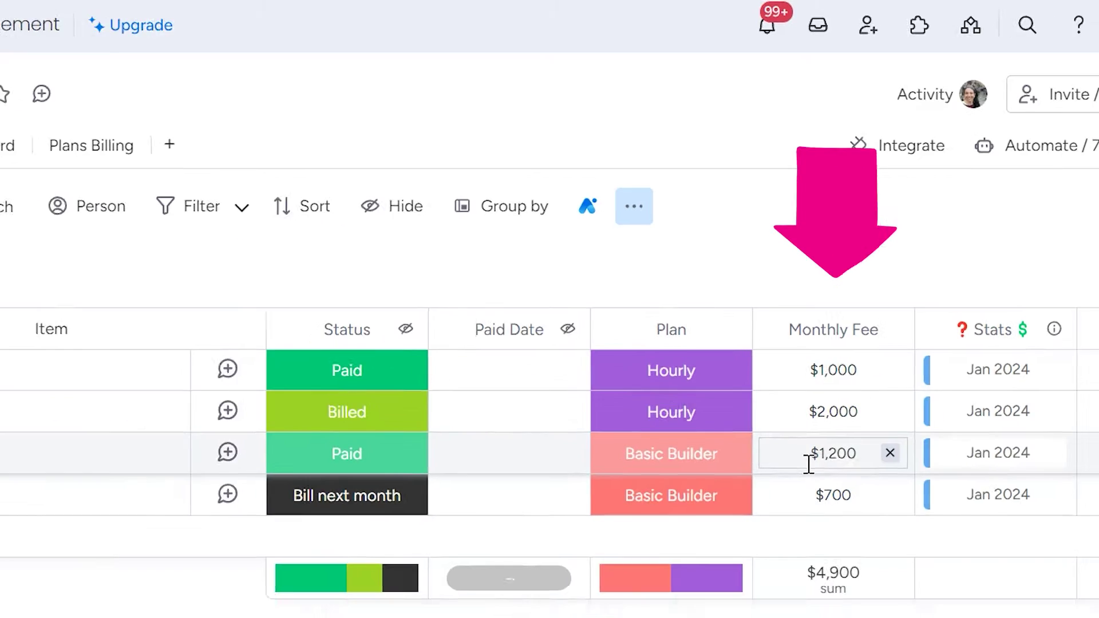
{"action": "scroll", "coordinate": [809, 464], "scroll_direction": "down", "scroll_amount": 3}
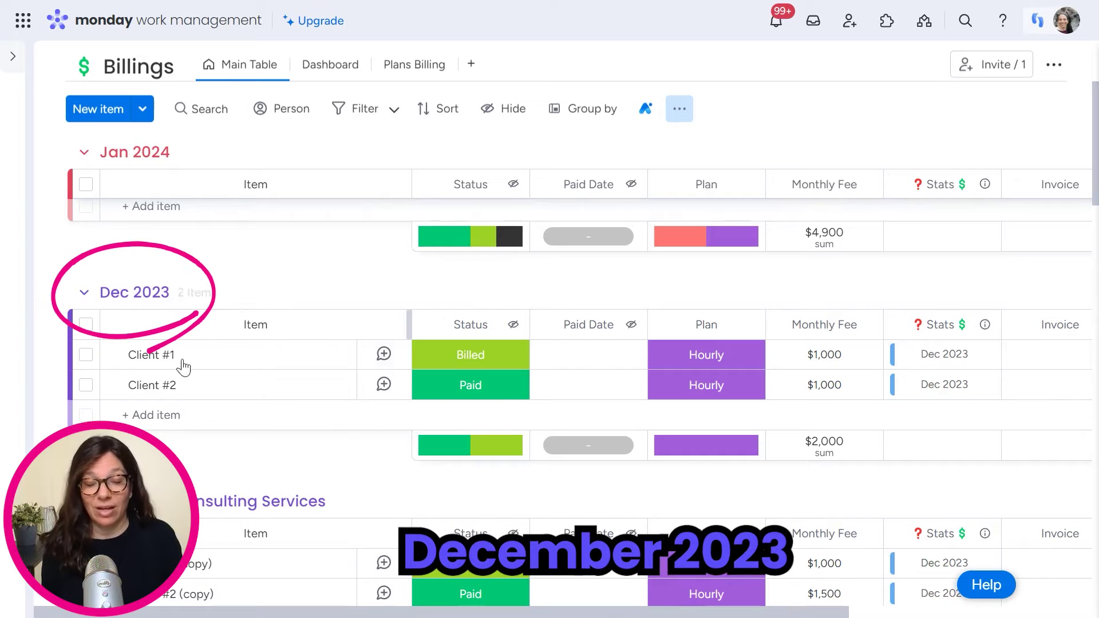
{"action": "scroll", "coordinate": [784, 339], "scroll_direction": "down", "scroll_amount": 2}
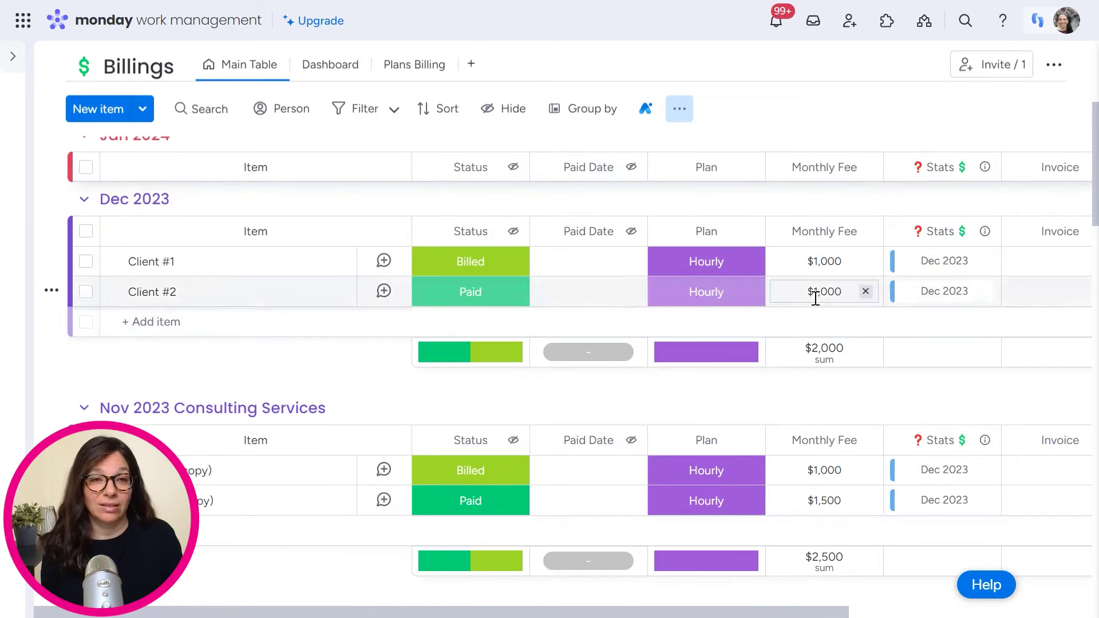
{"action": "scroll", "coordinate": [810, 333], "scroll_direction": "down", "scroll_amount": 1}
{"action": "scroll", "coordinate": [372, 346], "scroll_direction": "down", "scroll_amount": 3}
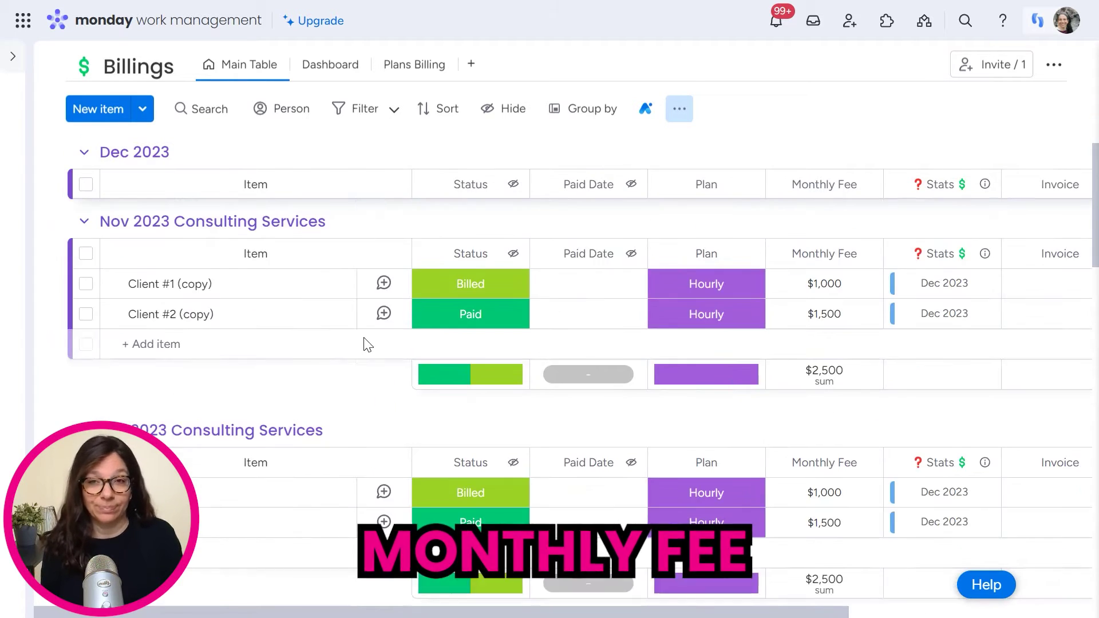
{"action": "scroll", "coordinate": [338, 343], "scroll_direction": "up", "scroll_amount": 5}
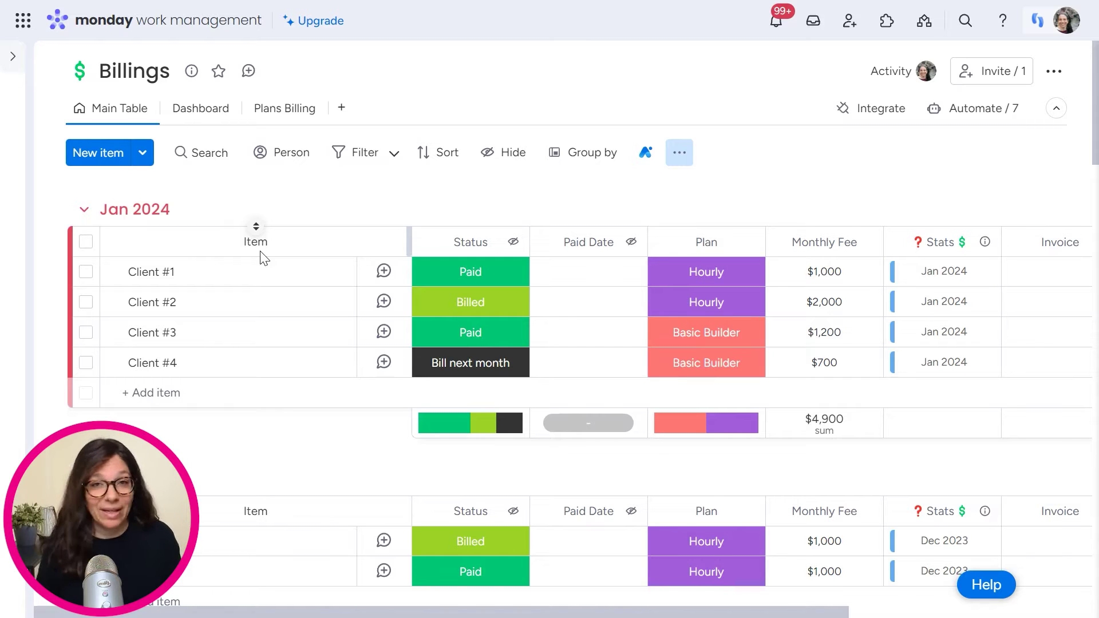
Enter Paid Date Jan 10 for Client #1 and Feb 15 for Client #2
{"action": "left_click", "coordinate": [580, 273]}
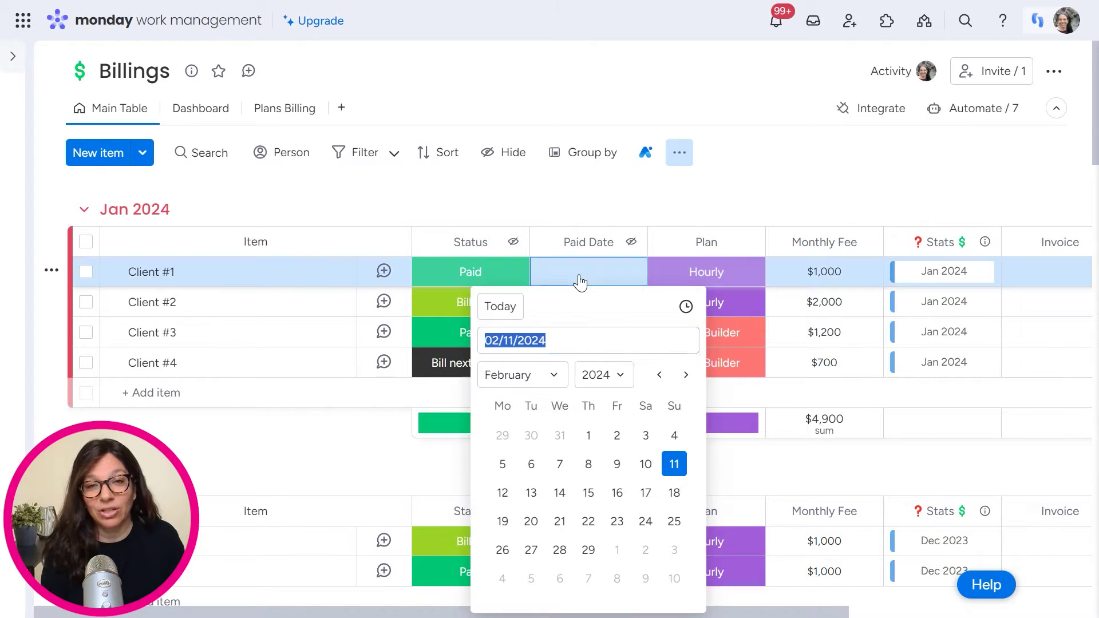
{"action": "left_click", "coordinate": [658, 376]}
{"action": "left_click", "coordinate": [560, 464]}
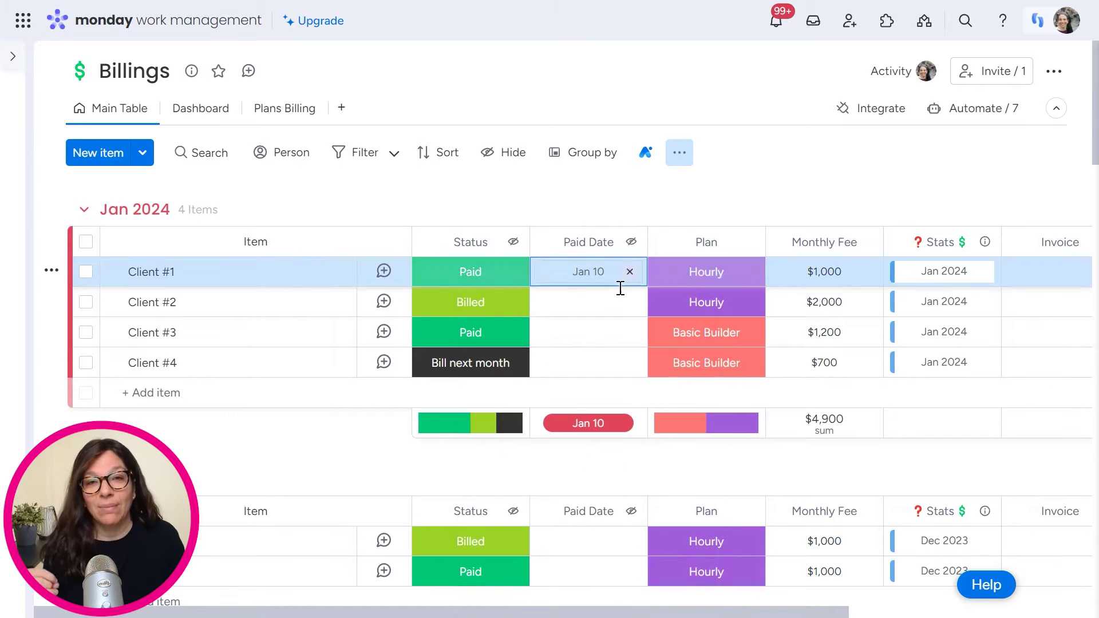
{"action": "left_click", "coordinate": [594, 302]}
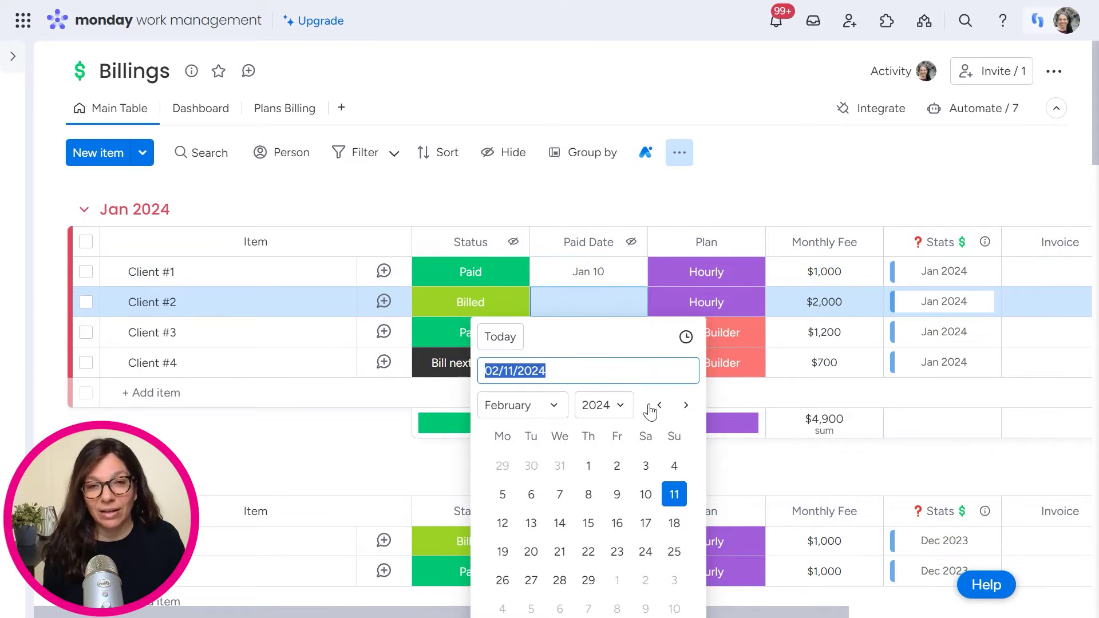
{"action": "left_click", "coordinate": [588, 523]}
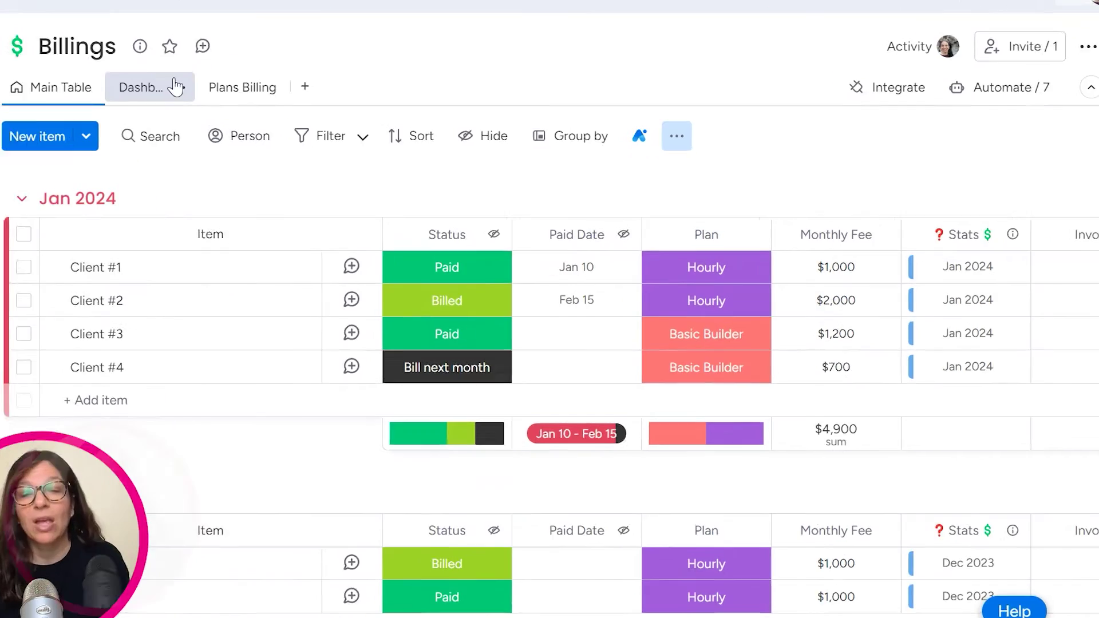
Create a new Blank view with a Chart widget widened to span the board
{"action": "left_click", "coordinate": [195, 24]}
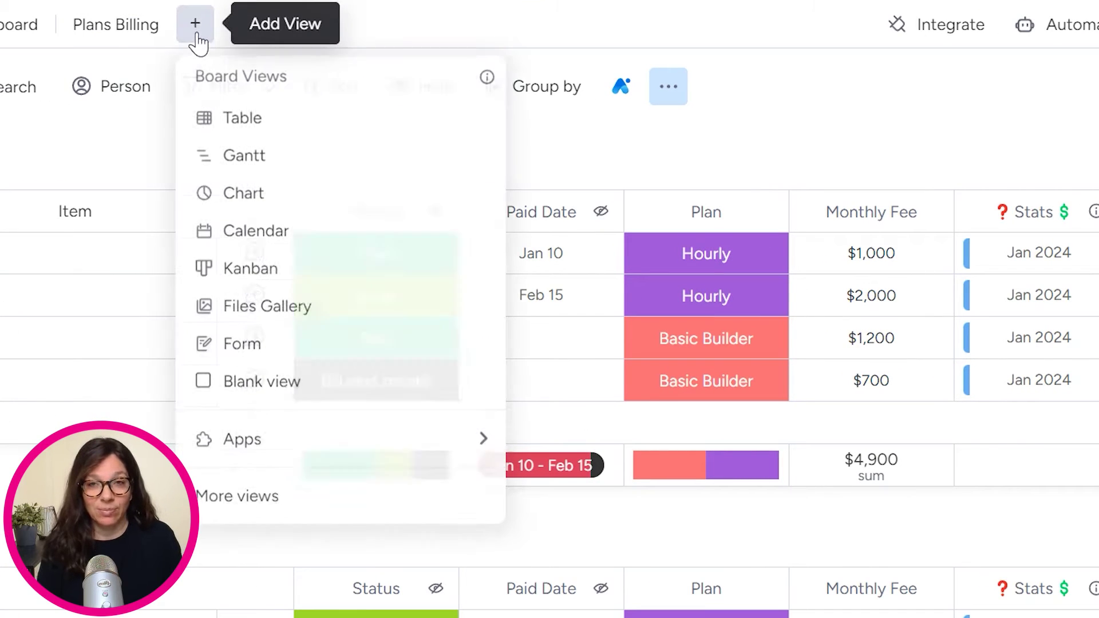
{"action": "left_click", "coordinate": [248, 382]}
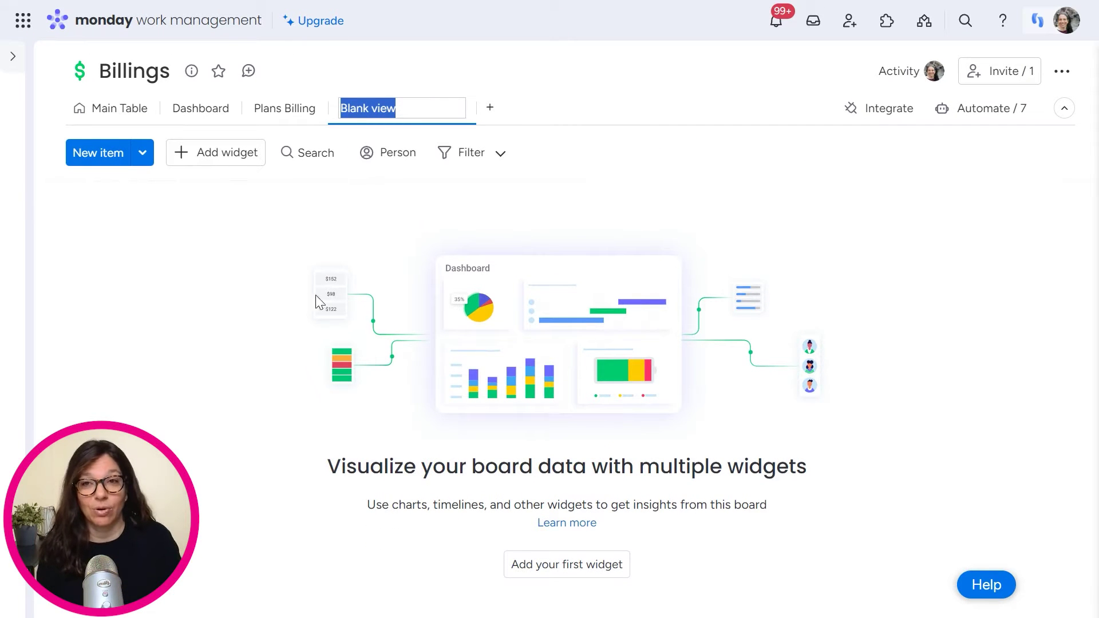
{"action": "left_click", "coordinate": [233, 167]}
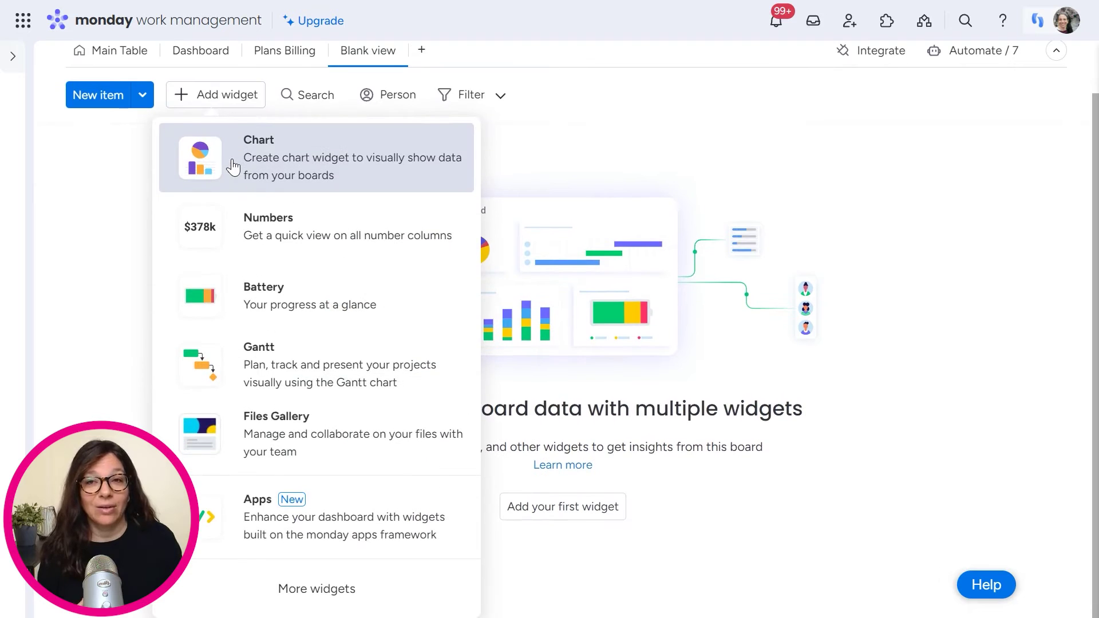
{"action": "left_click", "coordinate": [278, 163]}
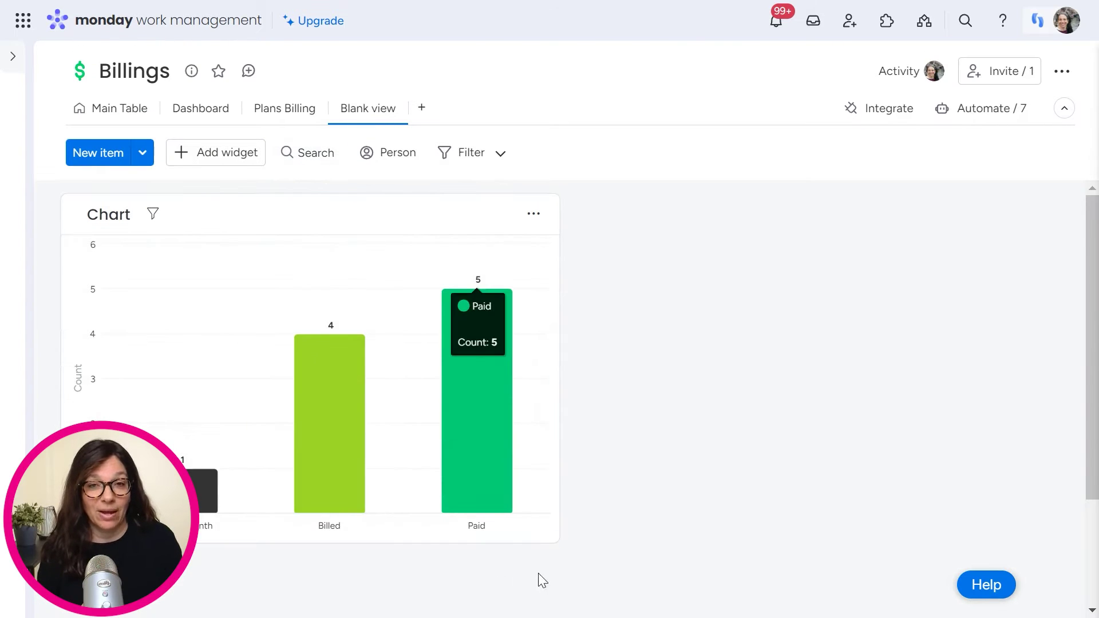
{"action": "left_click_drag", "start_coordinate": [558, 541], "coordinate": [1071, 541]}
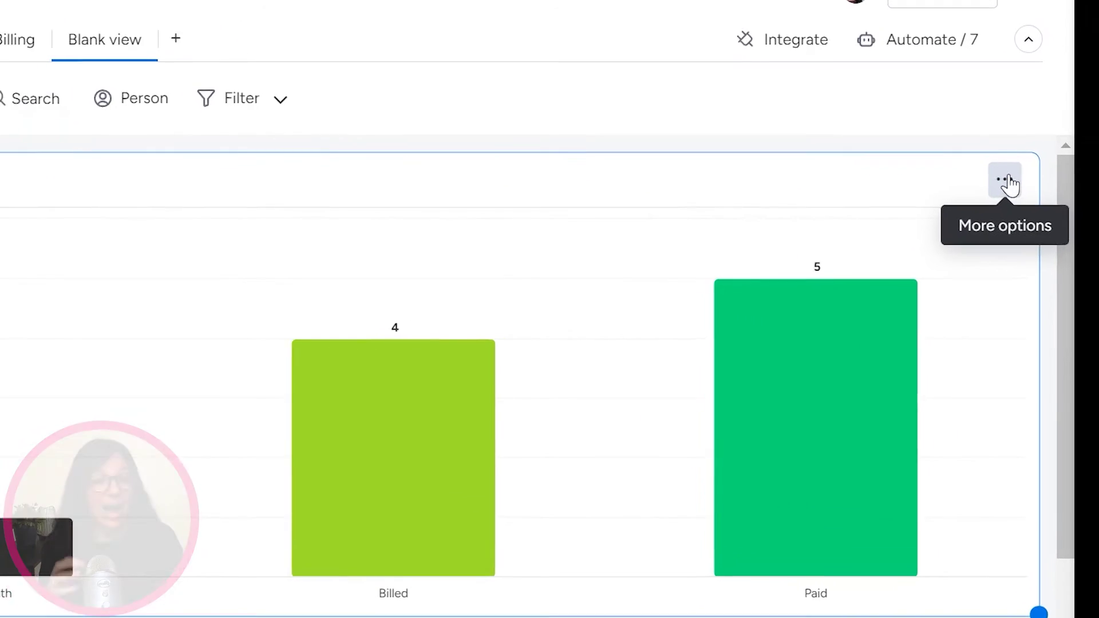
{"action": "left_click", "coordinate": [1046, 213]}
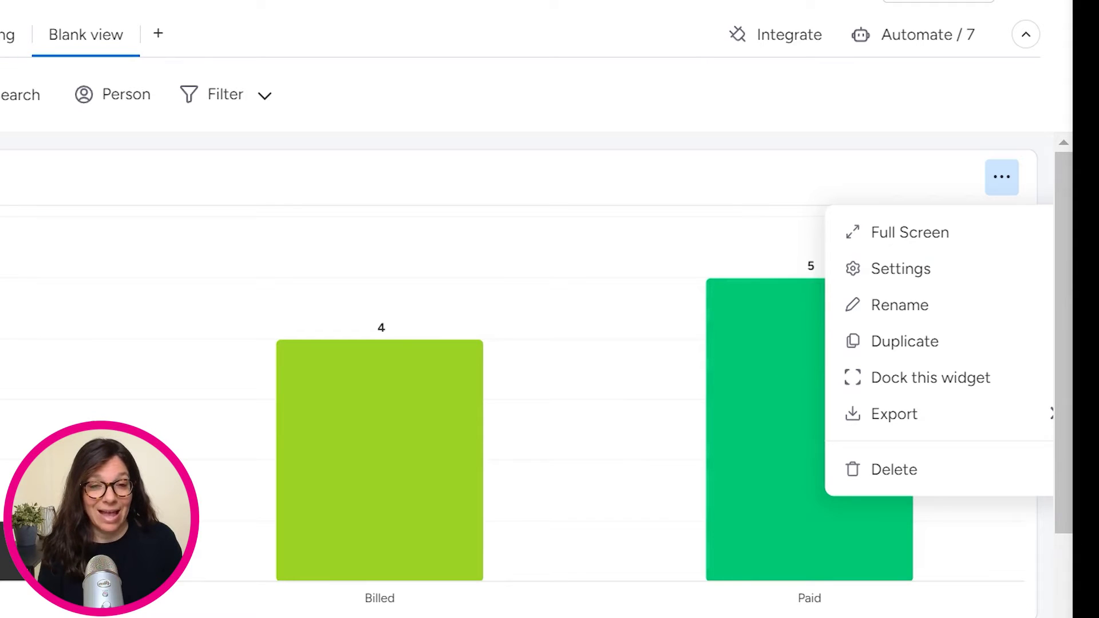
In the chart settings, change the X Axis column from status to Group
{"action": "left_click", "coordinate": [905, 272]}
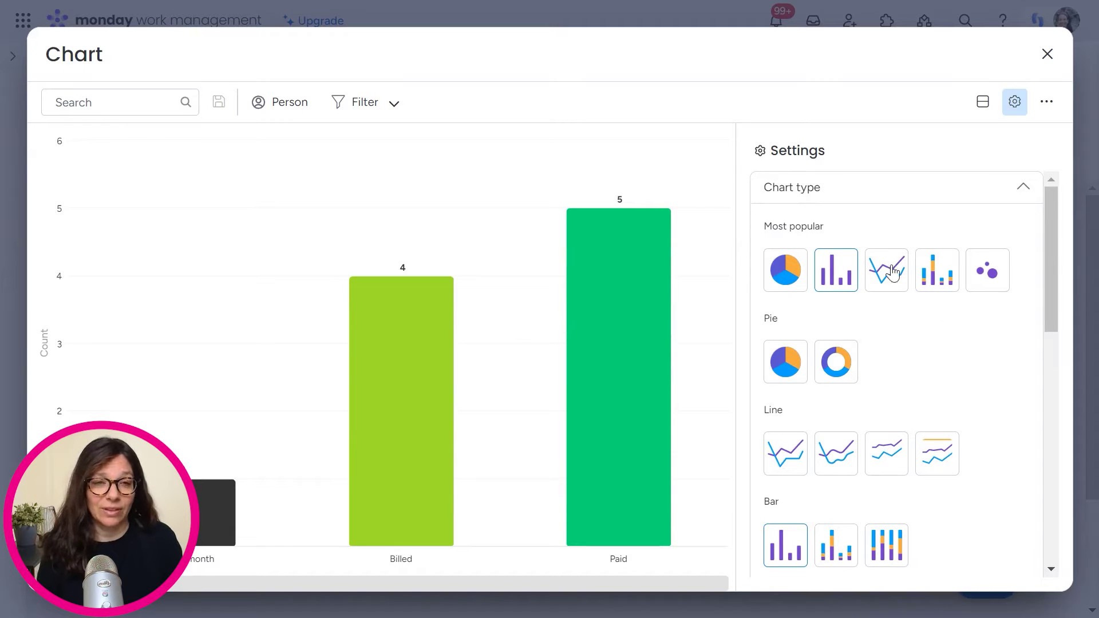
{"action": "scroll", "coordinate": [913, 312], "scroll_direction": "down", "scroll_amount": 10}
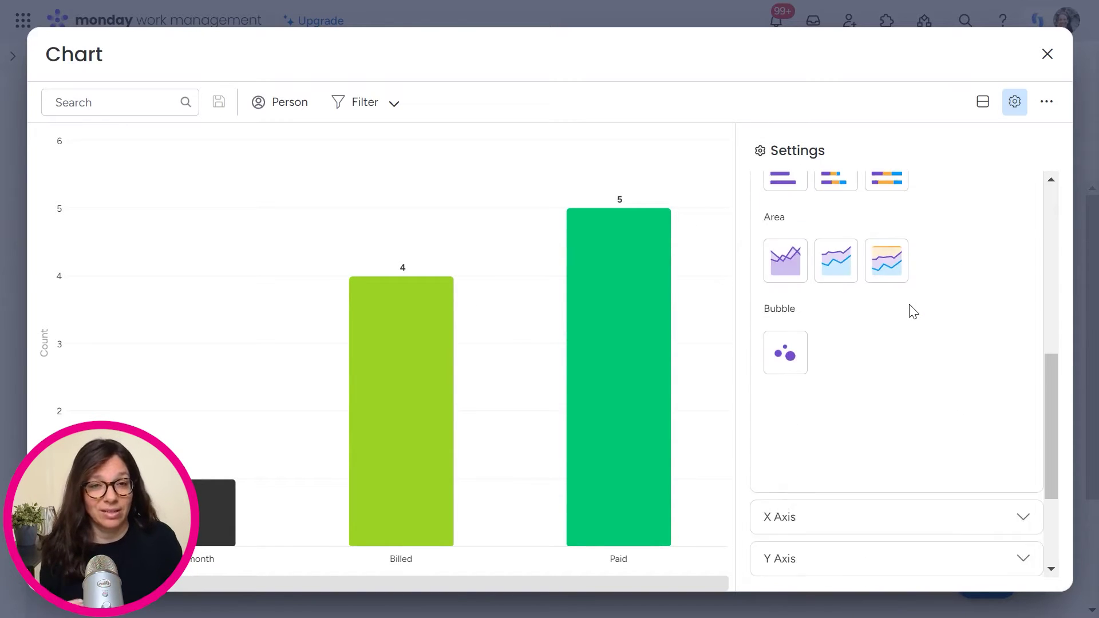
{"action": "scroll", "coordinate": [913, 311], "scroll_direction": "down", "scroll_amount": 2}
{"action": "left_click", "coordinate": [883, 331]}
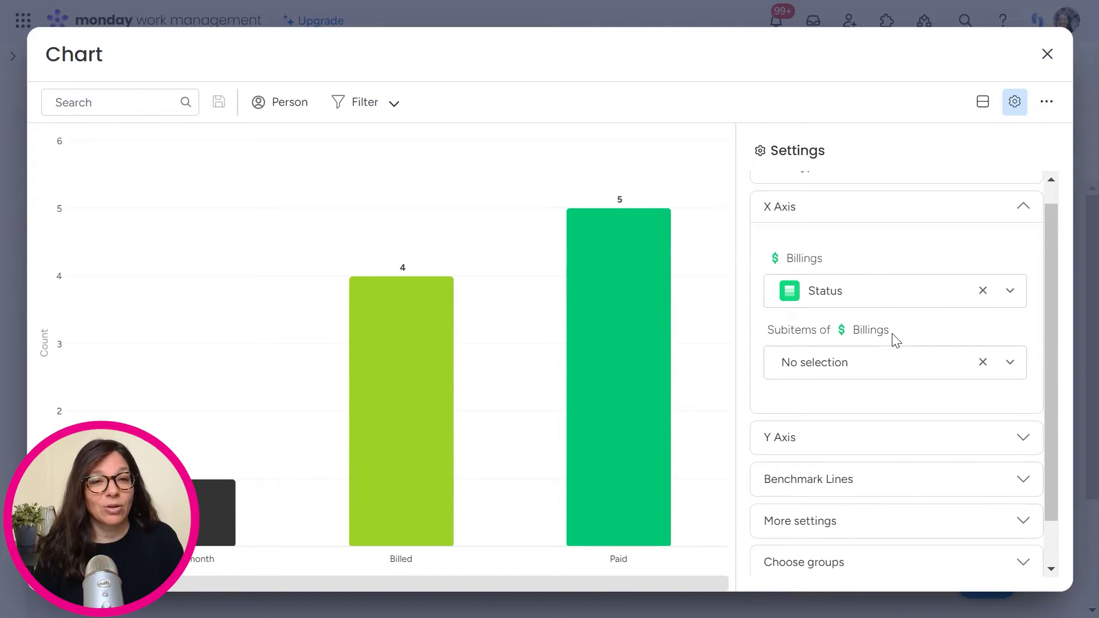
{"action": "left_click", "coordinate": [1010, 292]}
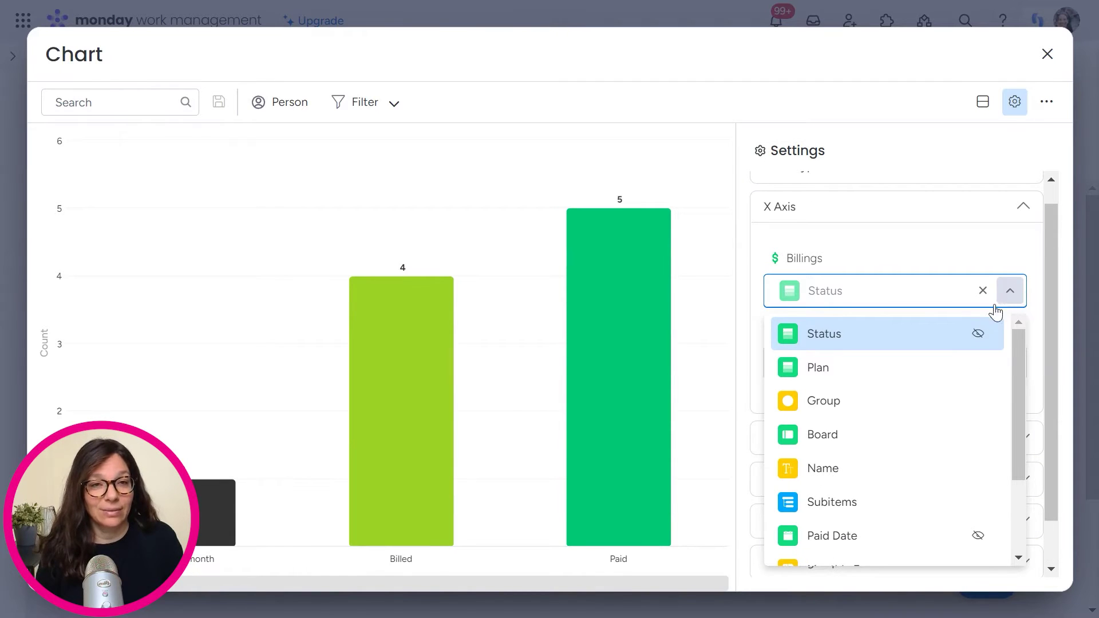
{"action": "left_click", "coordinate": [836, 404]}
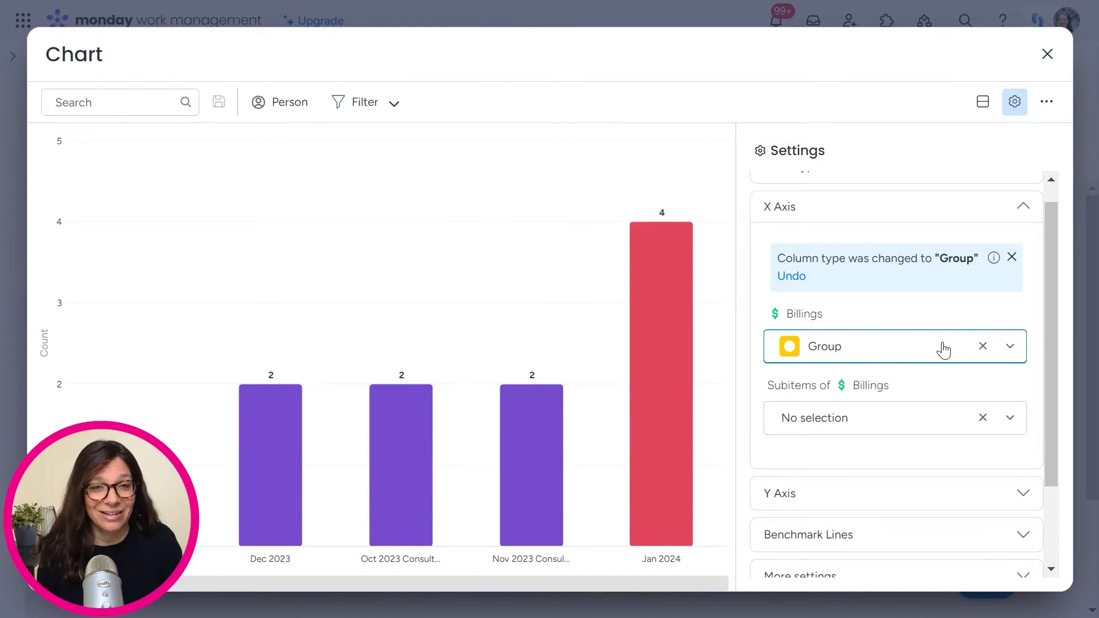
{"action": "scroll", "coordinate": [944, 349], "scroll_direction": "down", "scroll_amount": 2}
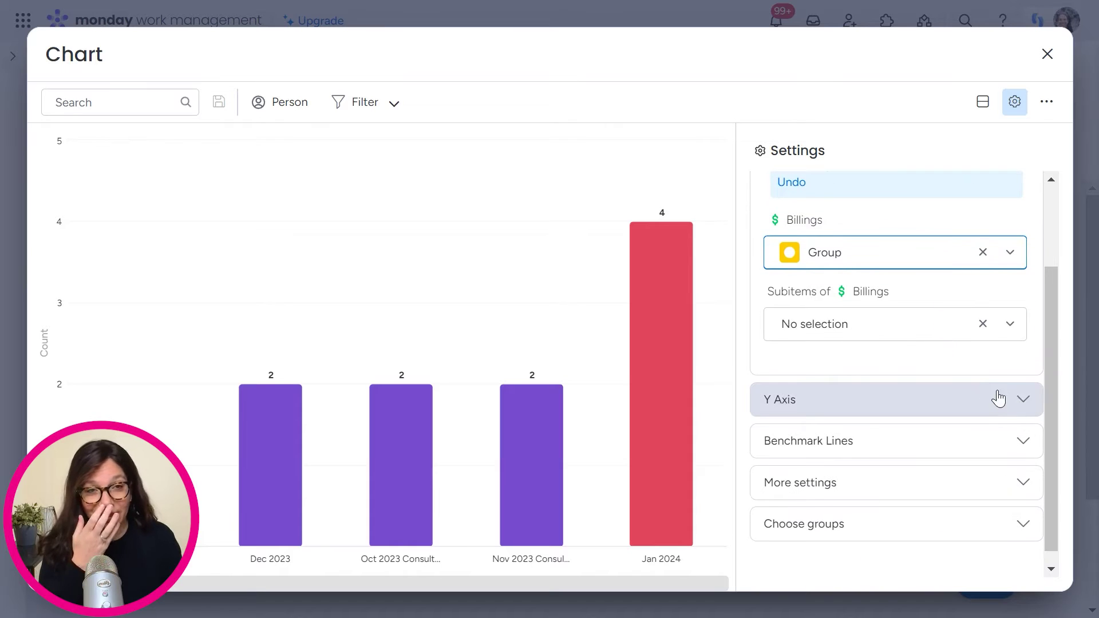
Plot Monthly Fee on the Y axis instead of counting items
{"action": "left_click", "coordinate": [1018, 403]}
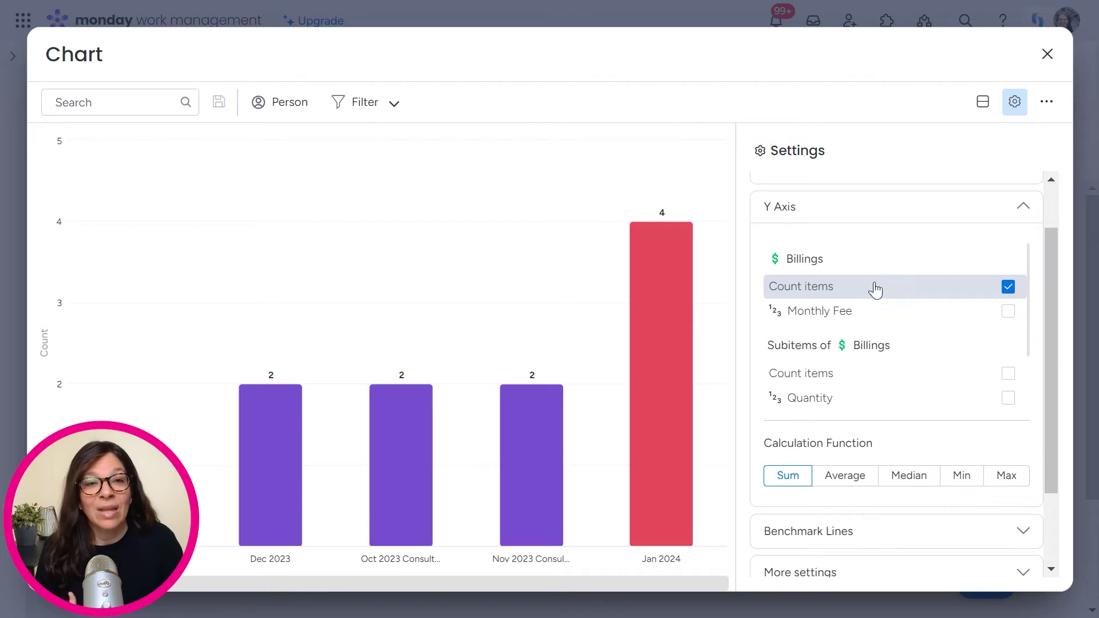
{"action": "left_click", "coordinate": [1008, 312]}
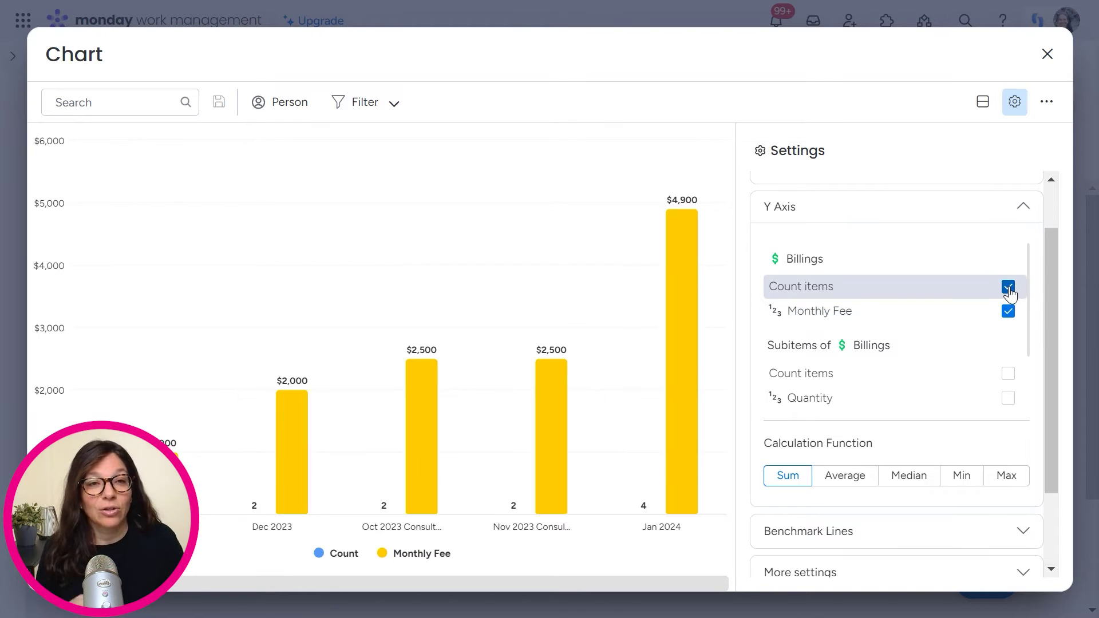
{"action": "left_click", "coordinate": [1008, 287]}
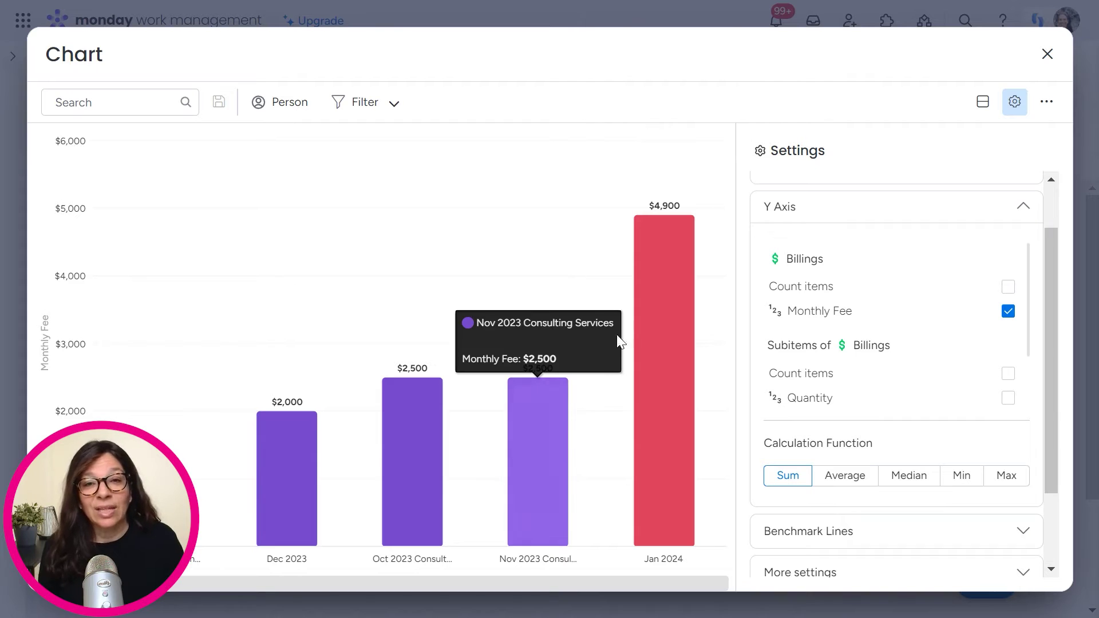
Try Average as the calculation function, then set it back to Sum
{"action": "mouse_move", "coordinate": [417, 421]}
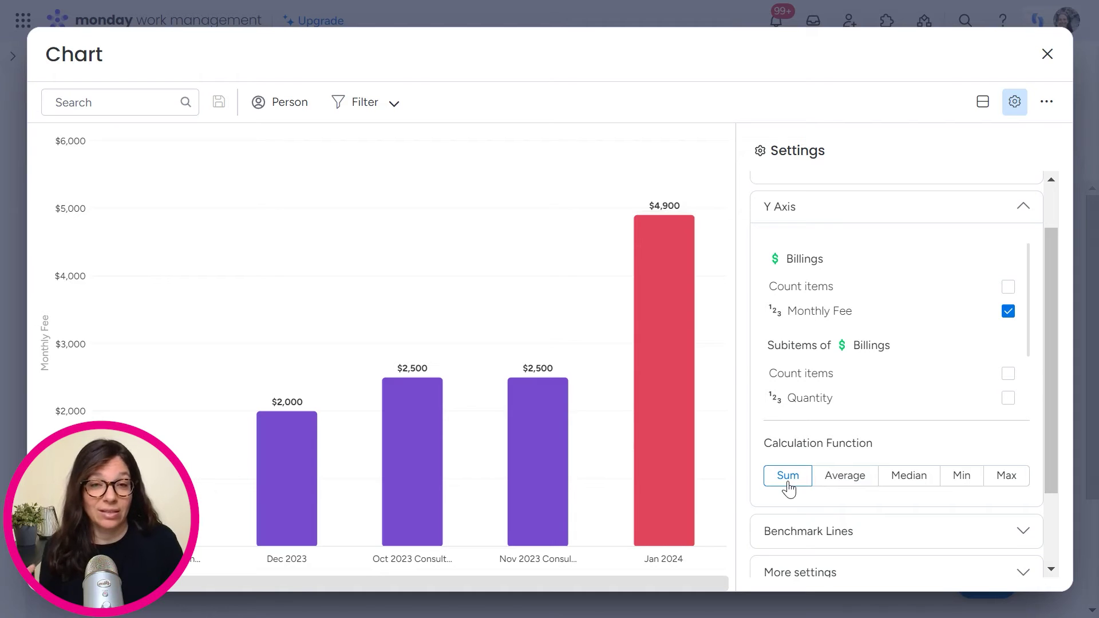
{"action": "left_click", "coordinate": [845, 486]}
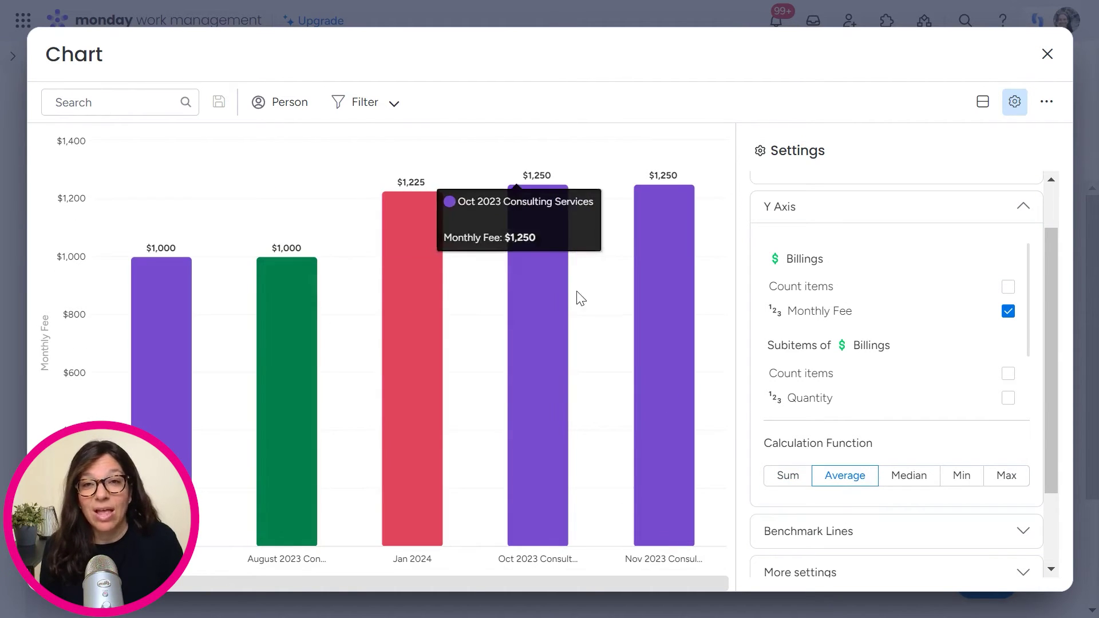
{"action": "left_click", "coordinate": [789, 483]}
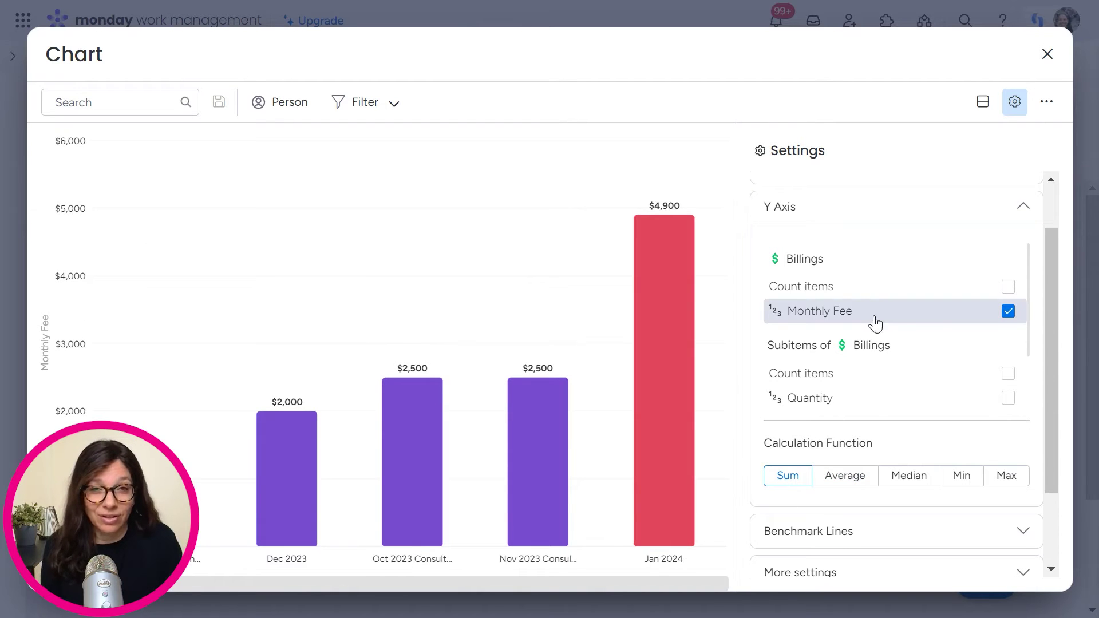
{"action": "scroll", "coordinate": [869, 360], "scroll_direction": "down", "scroll_amount": 2}
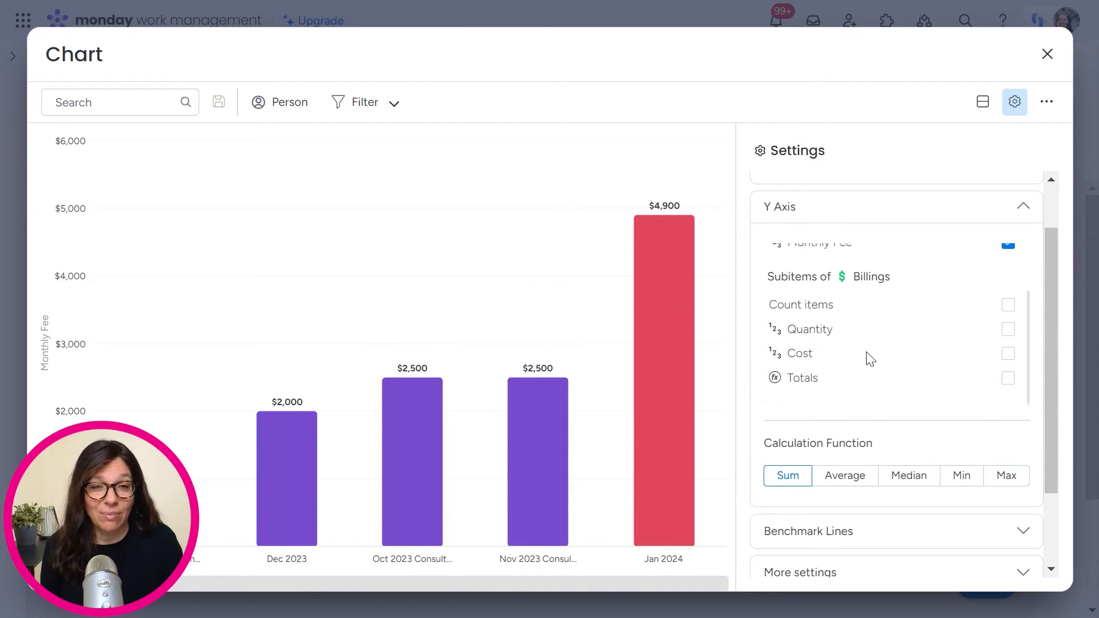
{"action": "left_click", "coordinate": [921, 541]}
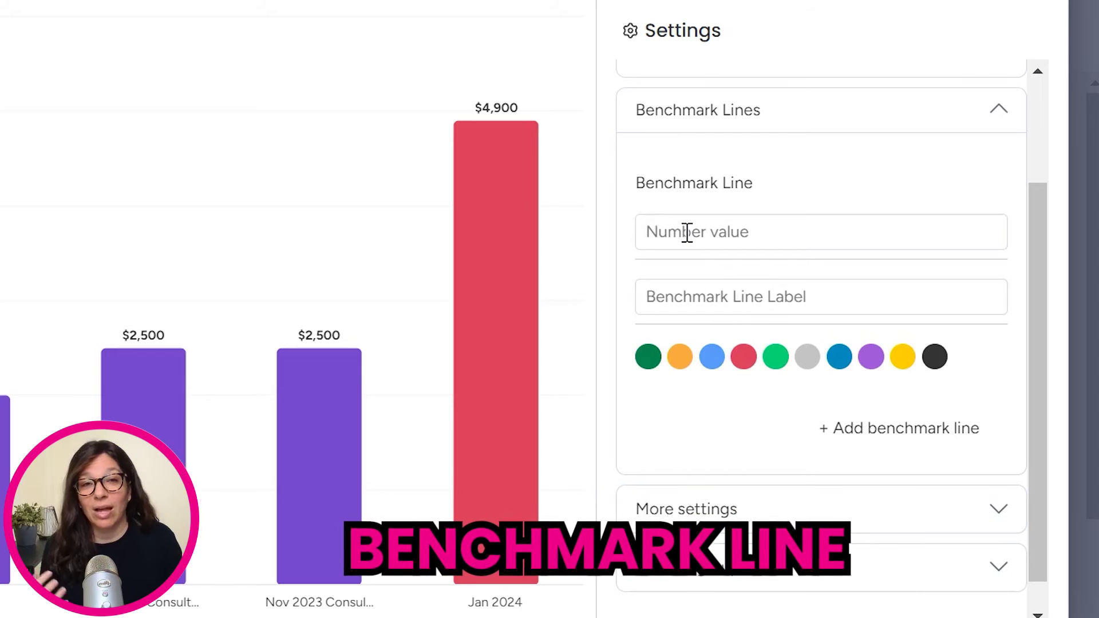
Add a benchmark line at 5000 and colour it yellow
{"action": "left_click", "coordinate": [687, 233]}
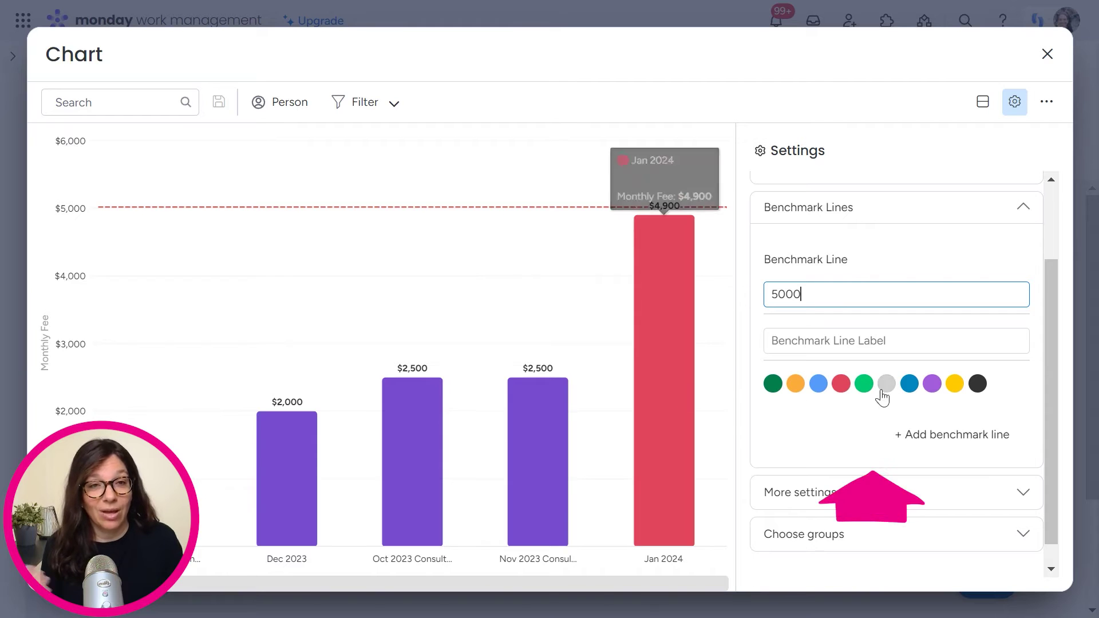
{"action": "left_click", "coordinate": [864, 384]}
{"action": "left_click", "coordinate": [955, 384]}
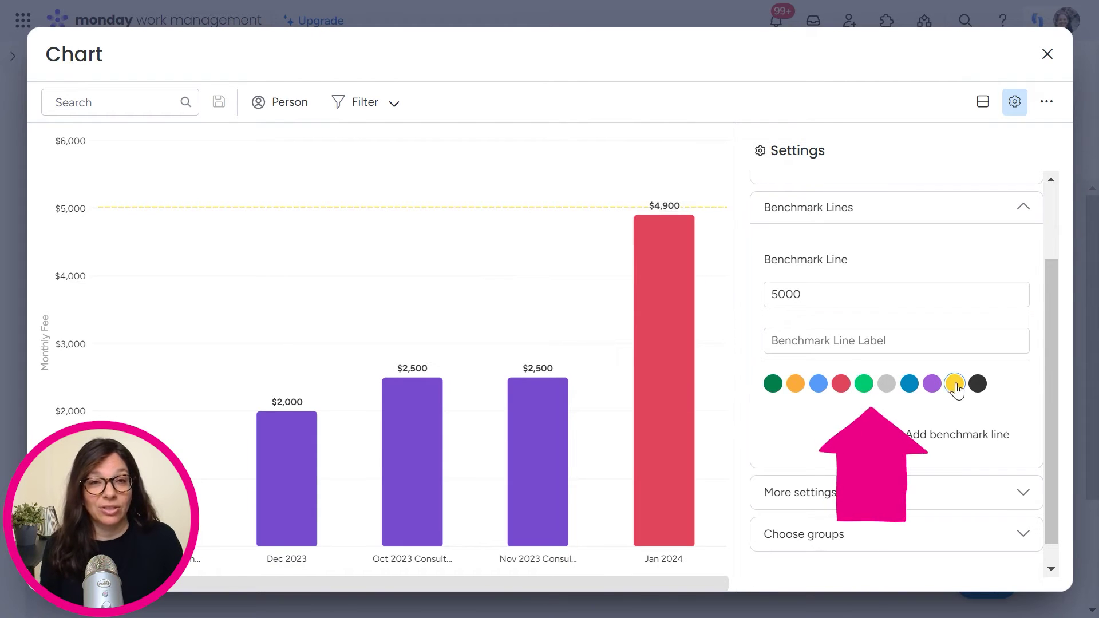
{"action": "scroll", "coordinate": [898, 366], "scroll_direction": "down", "scroll_amount": 1}
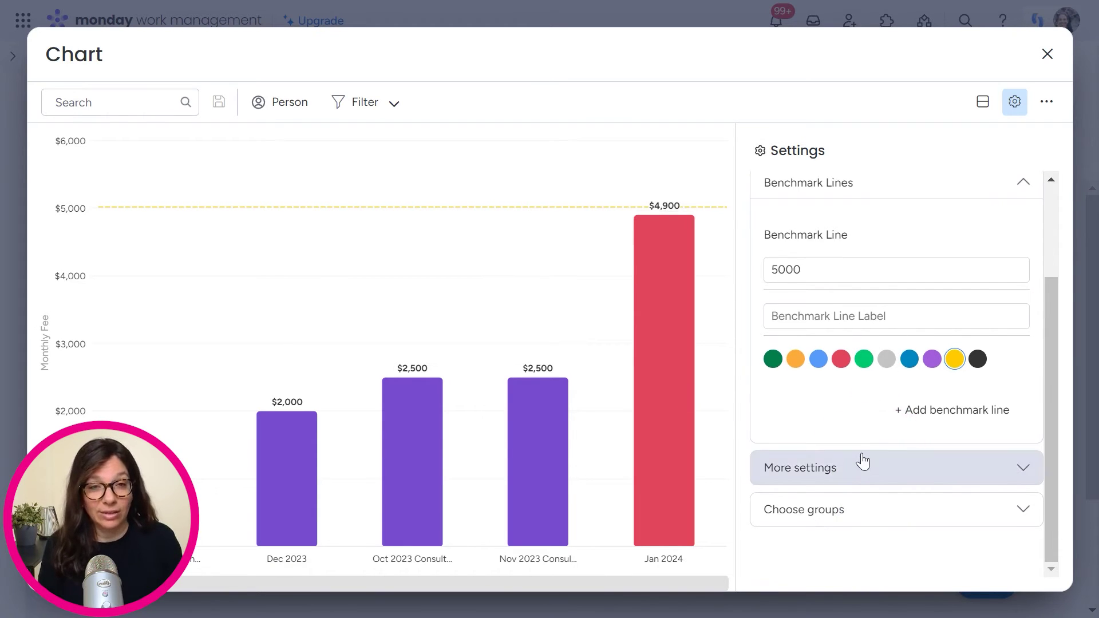
{"action": "left_click", "coordinate": [859, 464]}
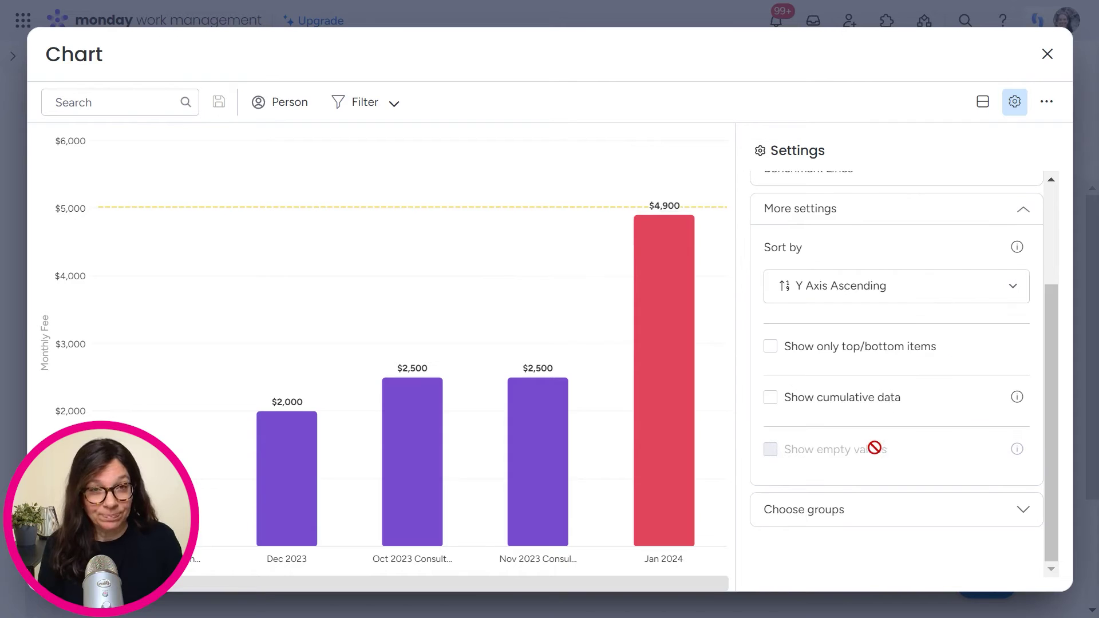
Sort the bars by X Axis Descending, leaving Show cumulative data off
{"action": "left_click", "coordinate": [1012, 292]}
{"action": "left_click", "coordinate": [898, 354]}
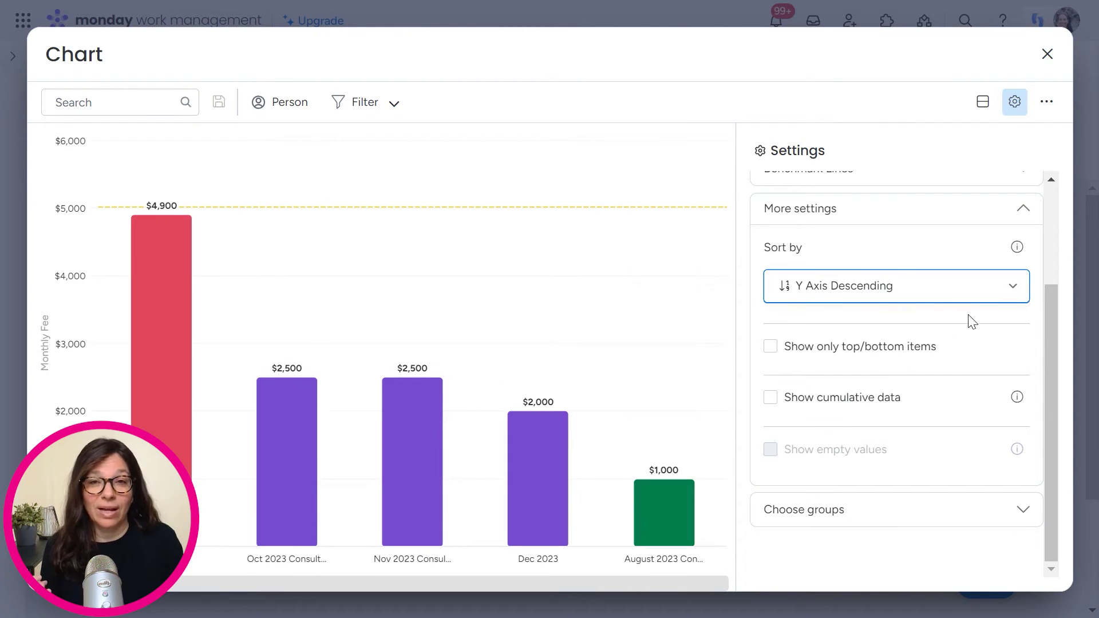
{"action": "left_click", "coordinate": [921, 298]}
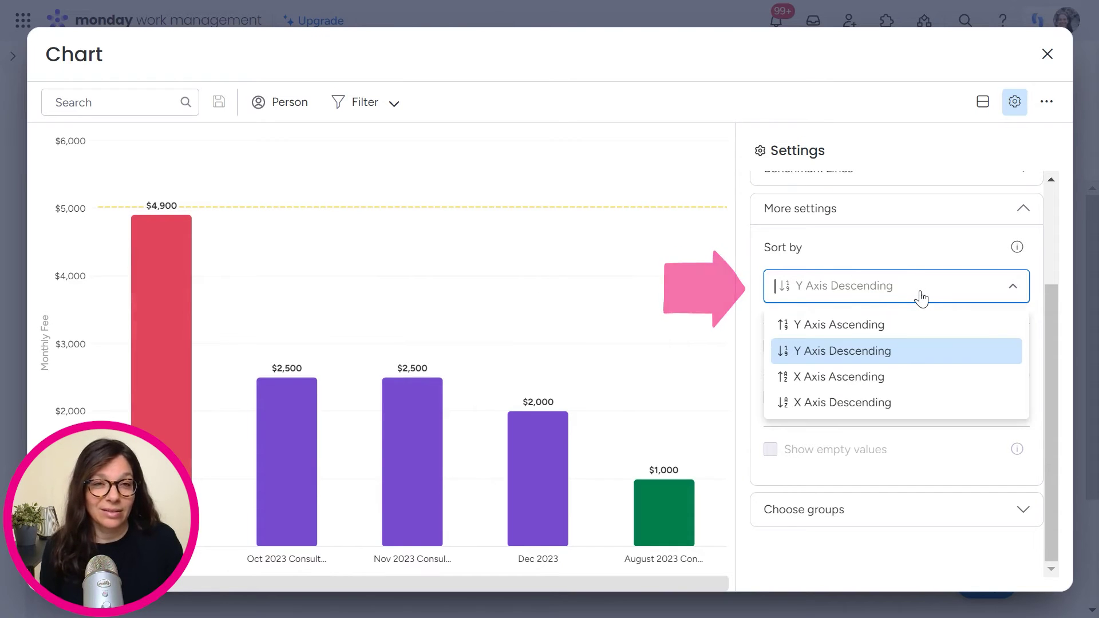
{"action": "left_click", "coordinate": [884, 378]}
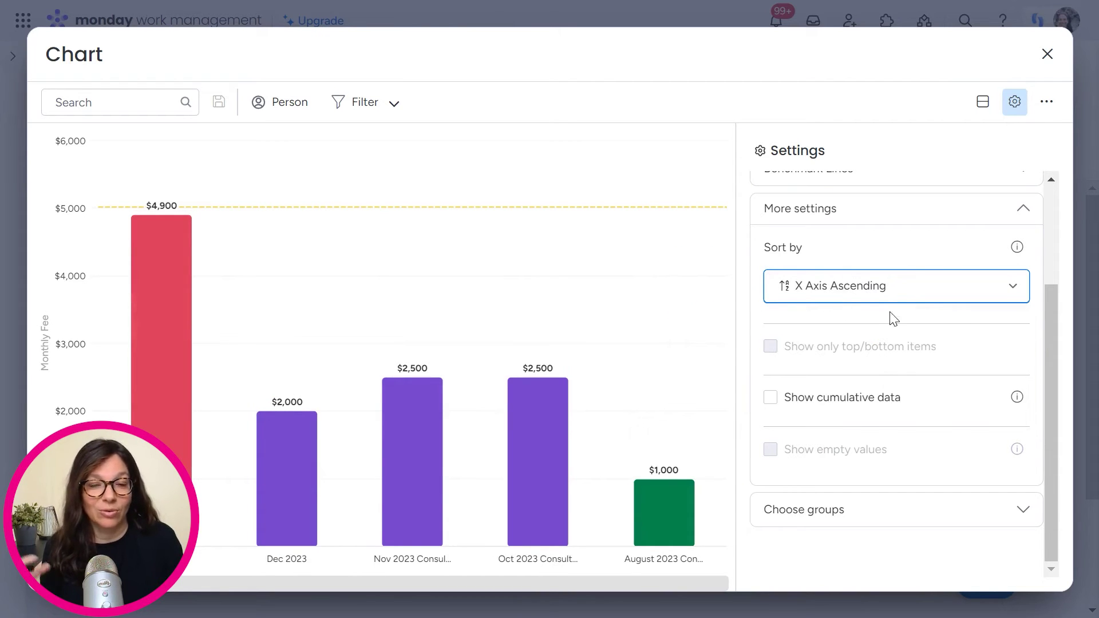
{"action": "left_click", "coordinate": [821, 302]}
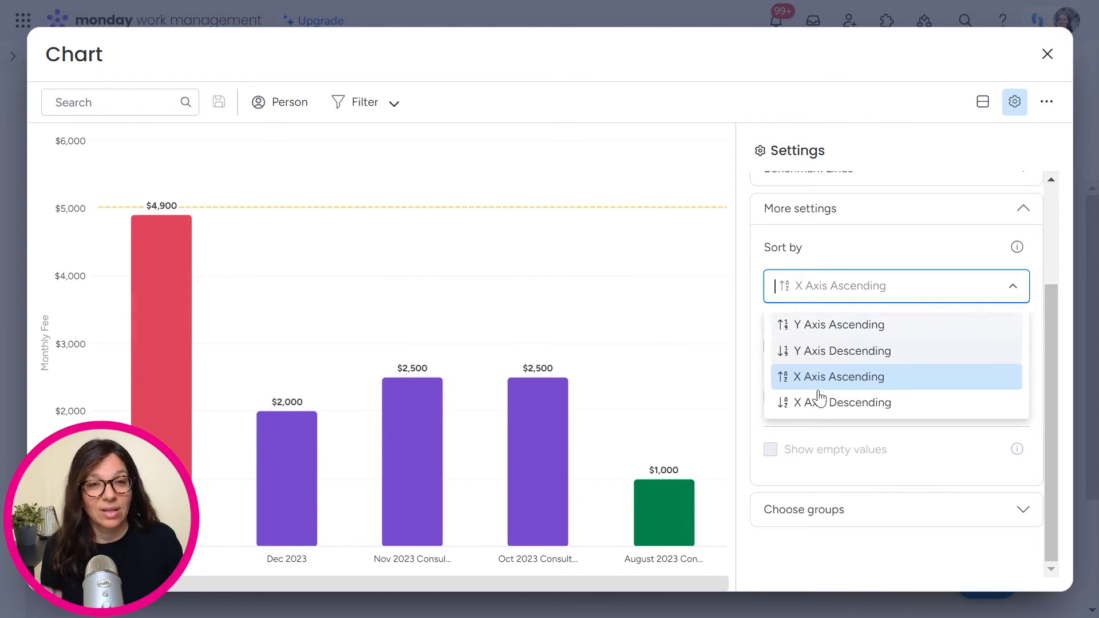
{"action": "left_click", "coordinate": [831, 404]}
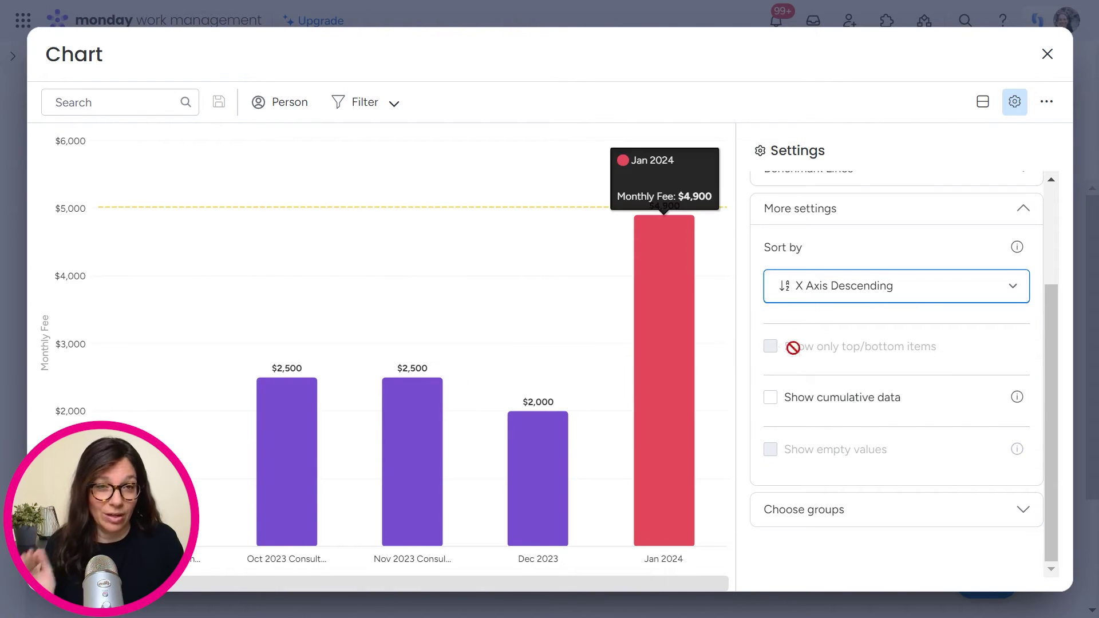
{"action": "left_click", "coordinate": [770, 398]}
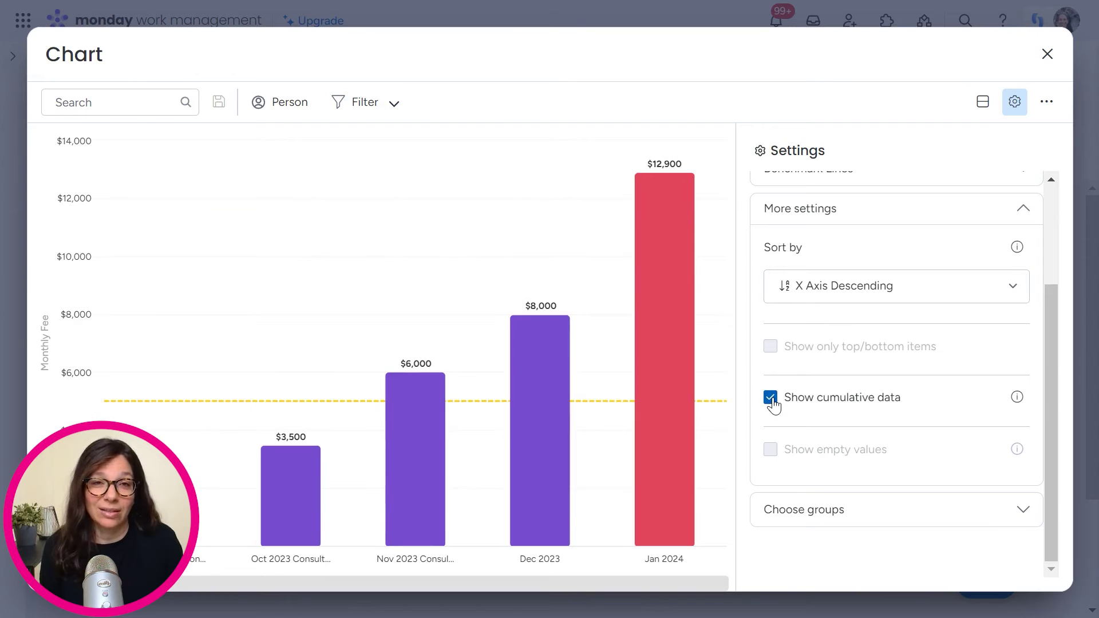
{"action": "left_click", "coordinate": [770, 397]}
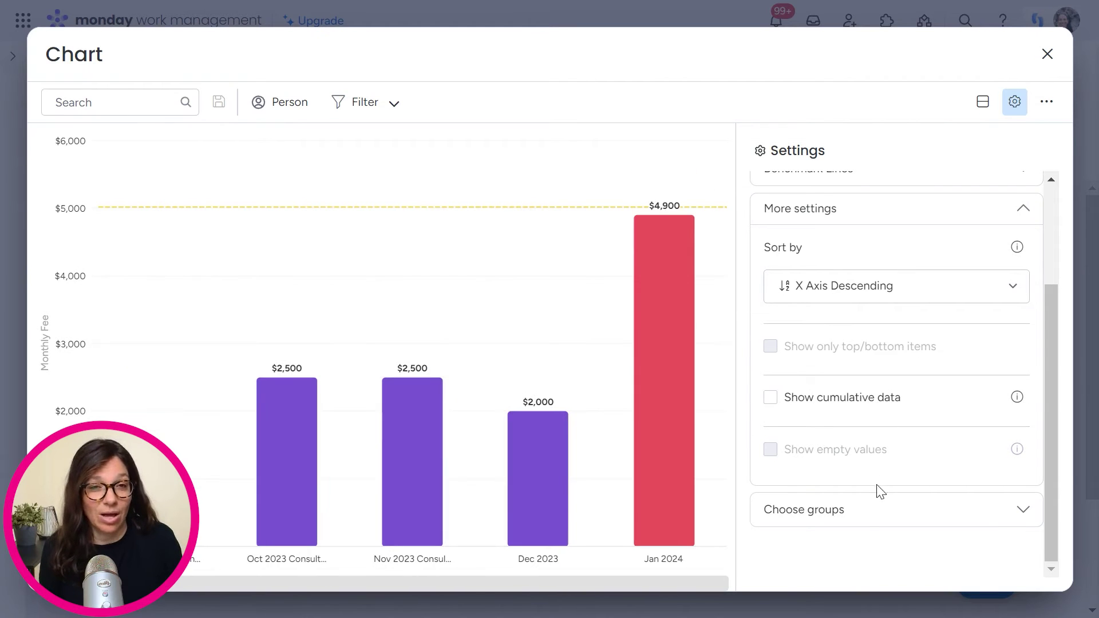
In Choose groups, uncheck All groups and check only Jan 2024
{"action": "left_click", "coordinate": [873, 514]}
{"action": "scroll", "coordinate": [923, 390], "scroll_direction": "down", "scroll_amount": 3}
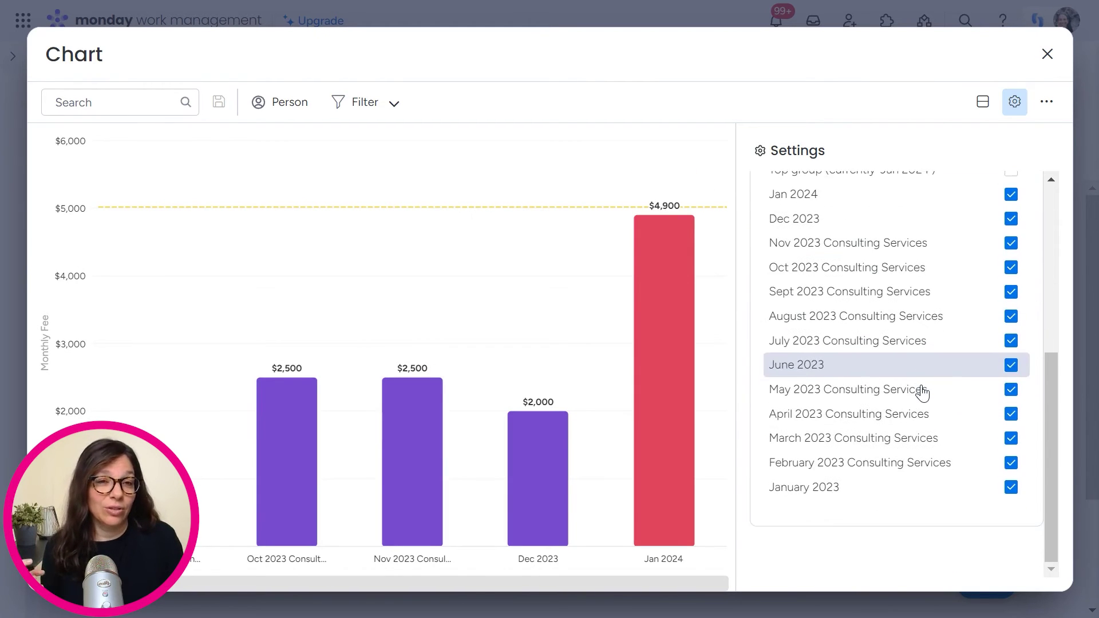
{"action": "scroll", "coordinate": [922, 391], "scroll_direction": "up", "scroll_amount": 5}
{"action": "scroll", "coordinate": [918, 353], "scroll_direction": "down", "scroll_amount": 4}
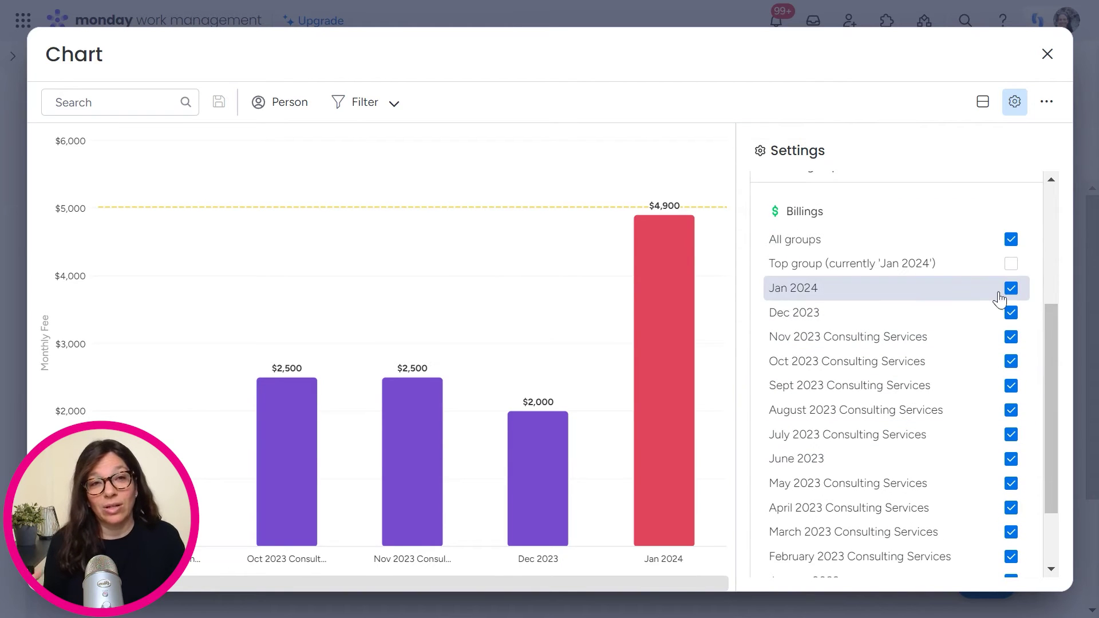
{"action": "left_click", "coordinate": [1011, 240]}
{"action": "left_click", "coordinate": [1011, 288]}
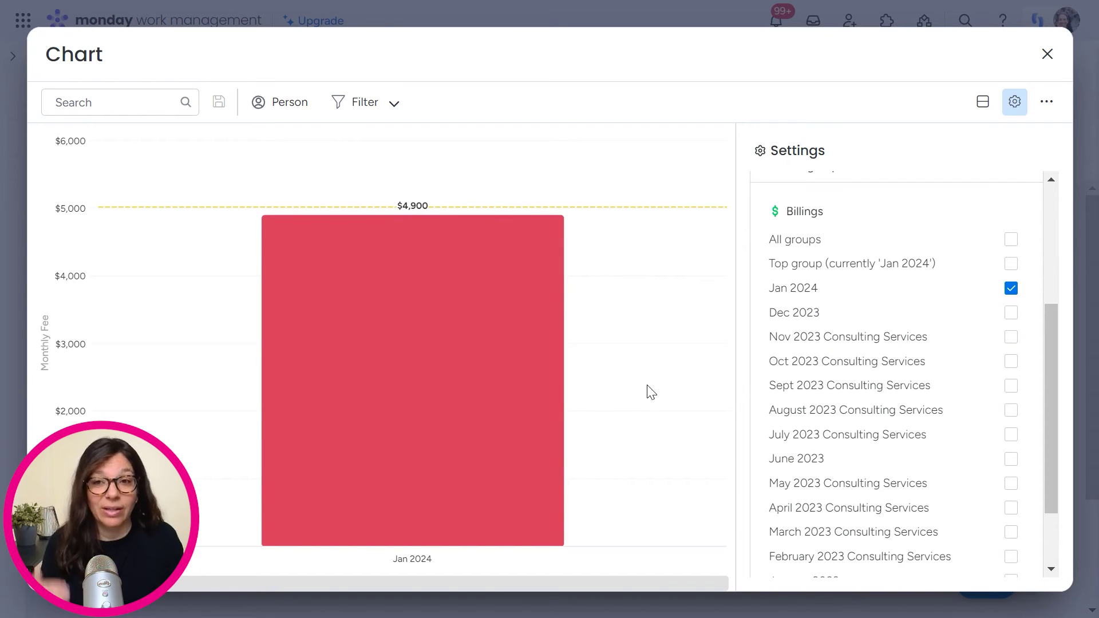
{"action": "scroll", "coordinate": [944, 337], "scroll_direction": "up", "scroll_amount": 4}
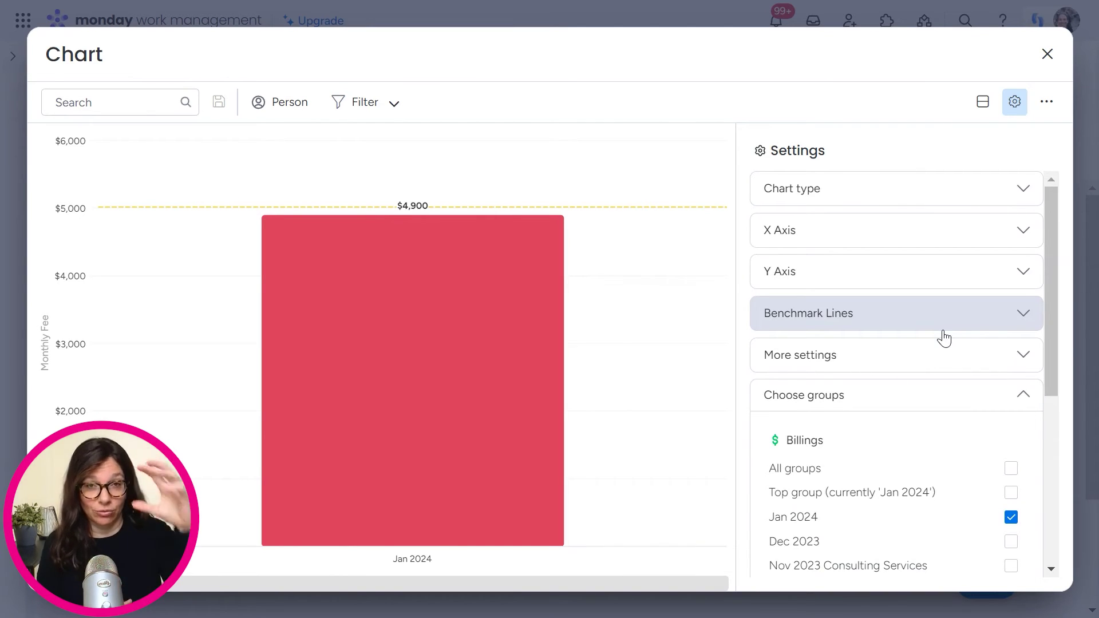
{"action": "mouse_move", "coordinate": [491, 471]}
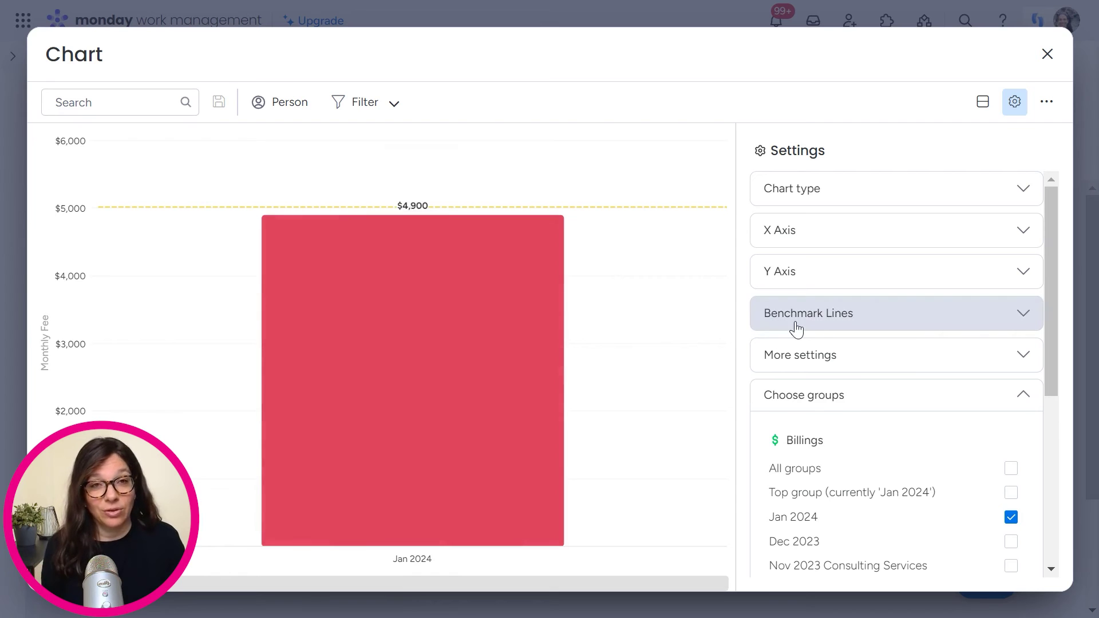
{"action": "left_click", "coordinate": [999, 245]}
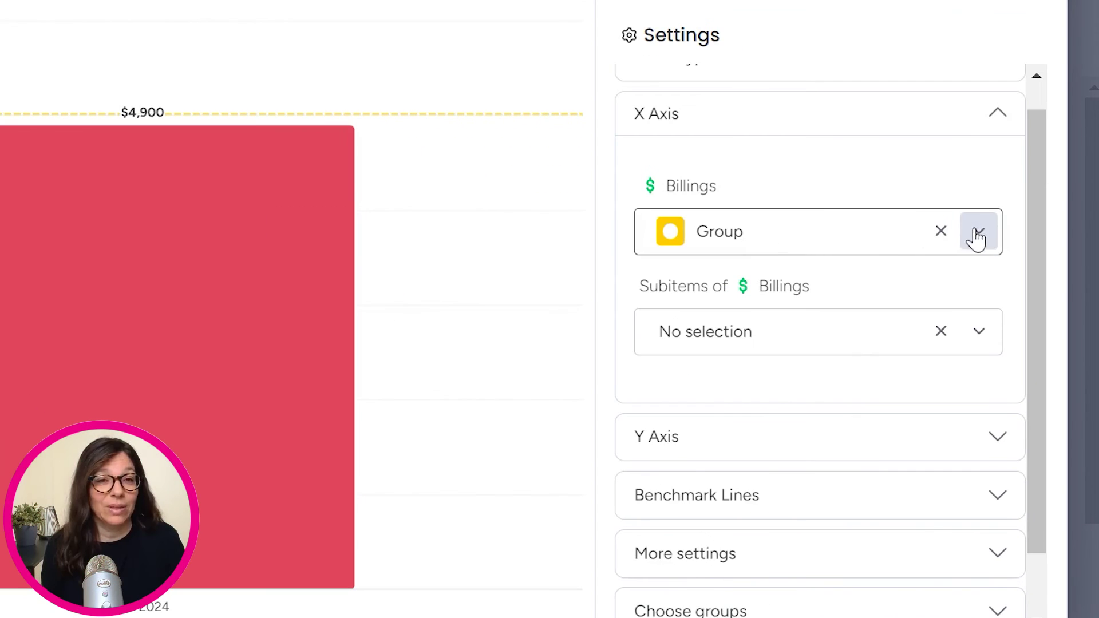
Switch the X Axis column to Paid Date, keeping Group By set to Month
{"action": "left_click", "coordinate": [1012, 293]}
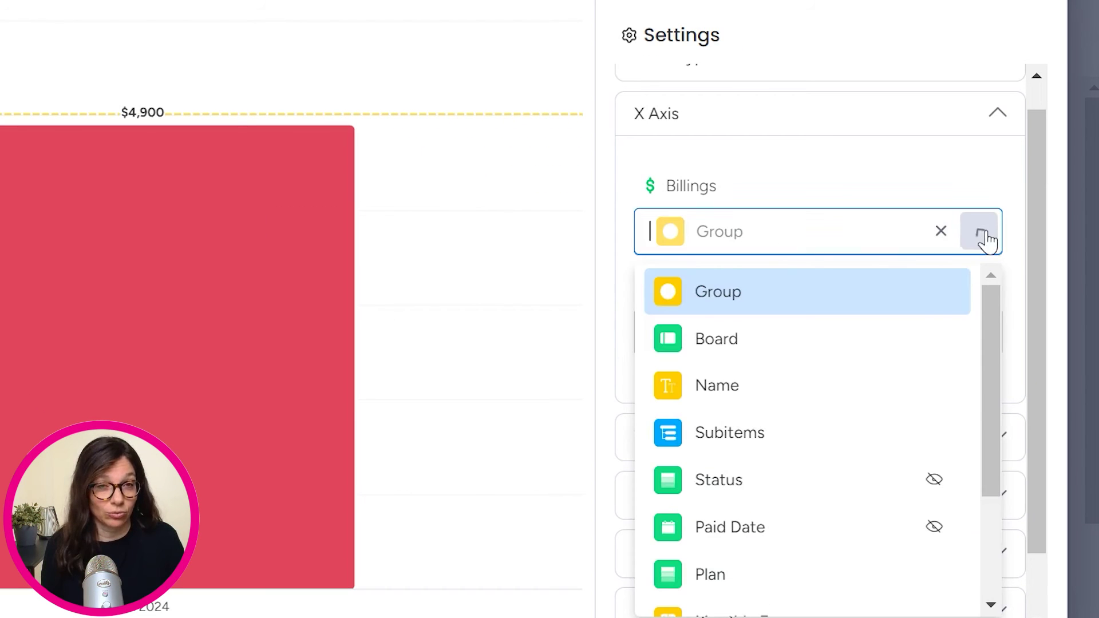
{"action": "scroll", "coordinate": [894, 371], "scroll_direction": "down", "scroll_amount": 2}
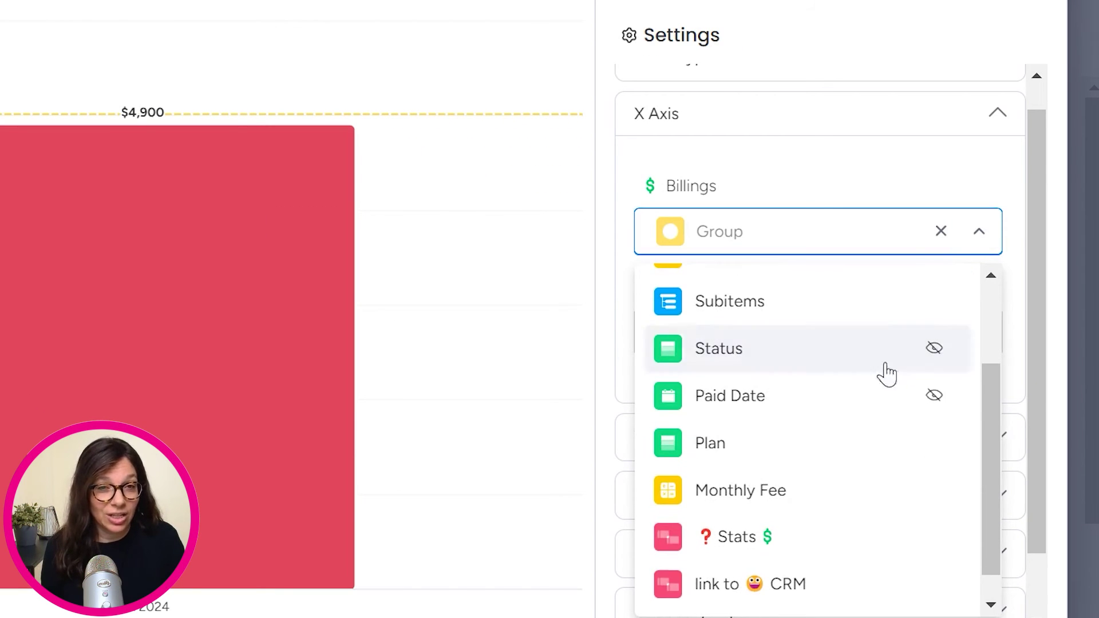
{"action": "left_click", "coordinate": [801, 404]}
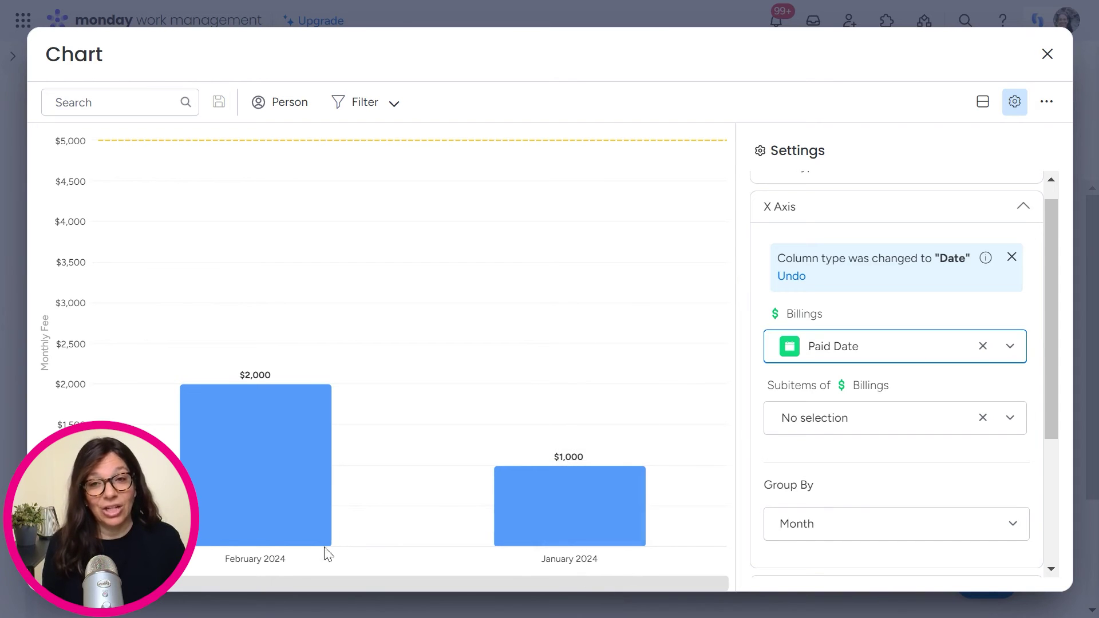
Close the chart editor and return to the board's Main Table
{"action": "left_click", "coordinate": [1048, 54]}
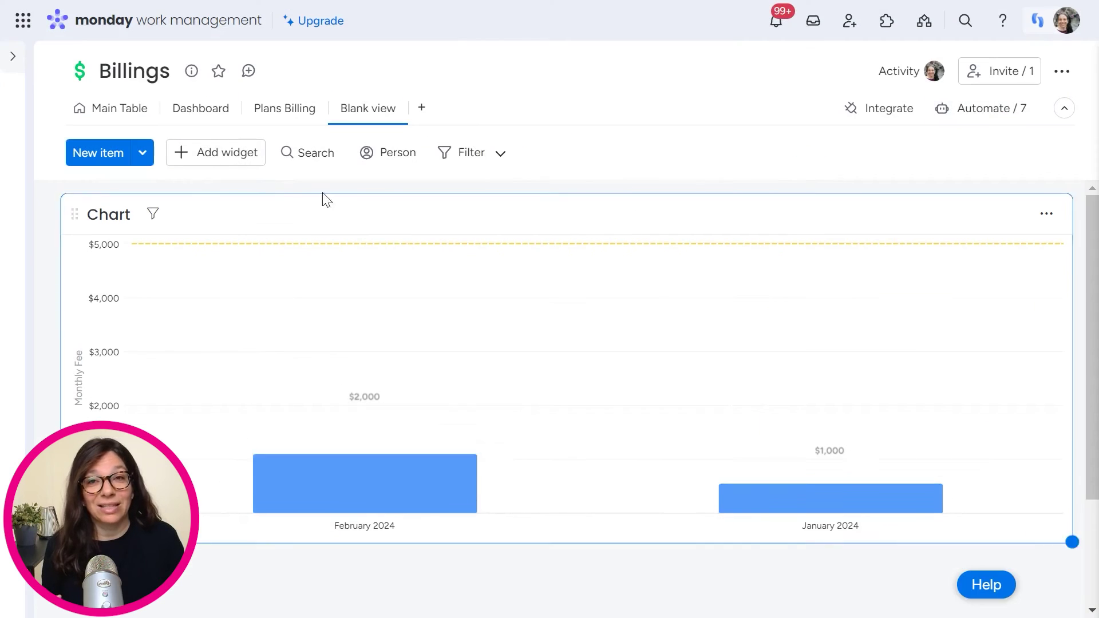
{"action": "left_click", "coordinate": [88, 112]}
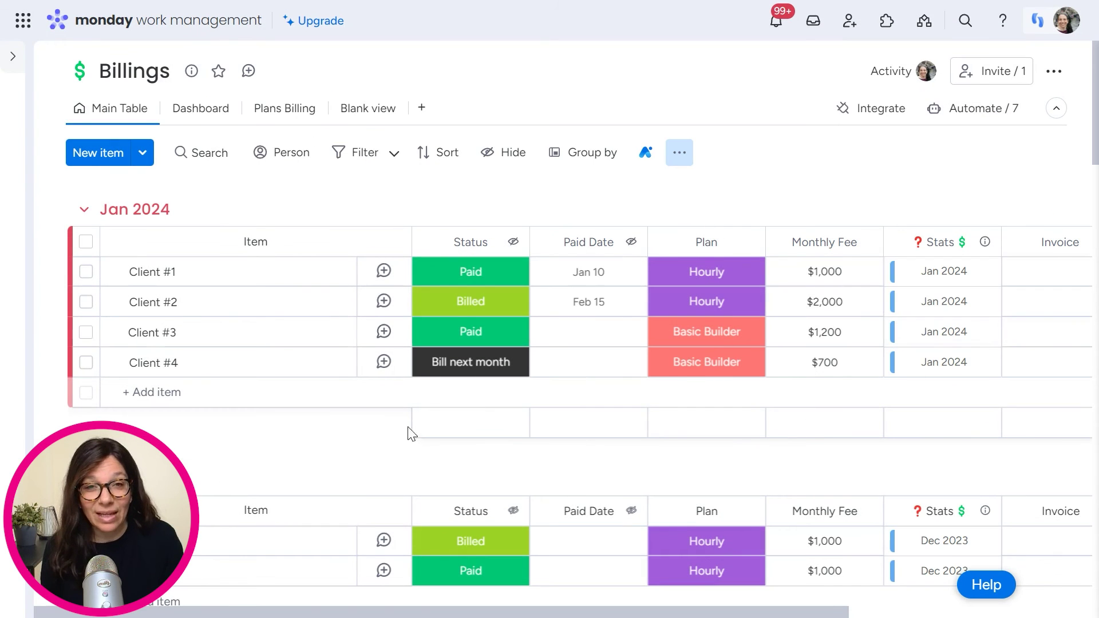